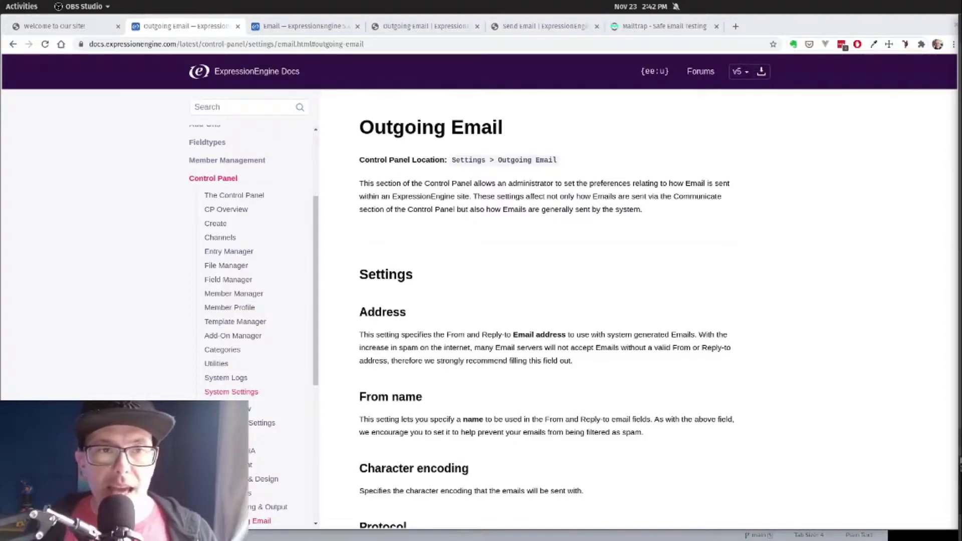
Step: Review the Outgoing Email docs page on Address, From name, Character encoding and Protocol
click(464, 186)
scroll(464, 185, down, 3)
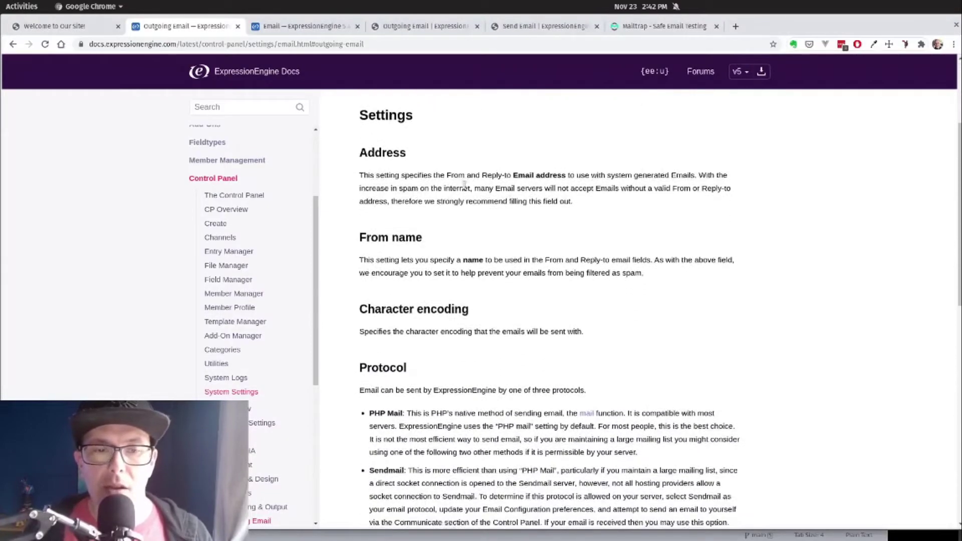
scroll(464, 186, up, 3)
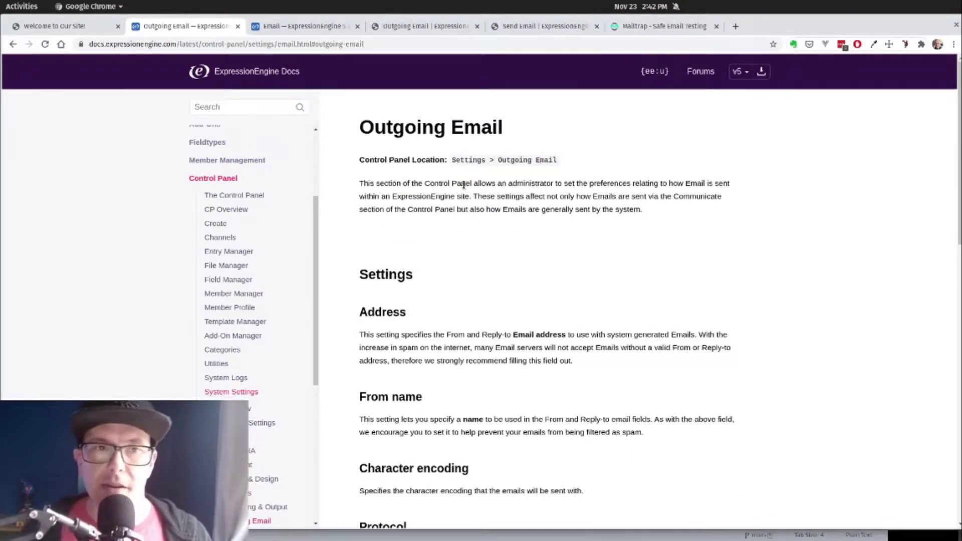
Step: Dismiss the Preferences updated banner, bring smtp.mailtrap.io into view, and check the Mailtrap inbox
click(434, 28)
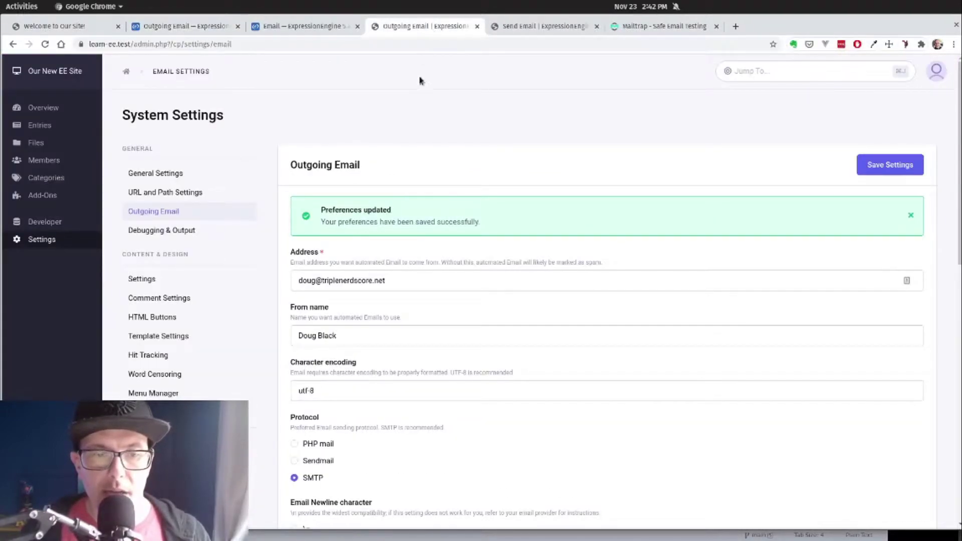
click(911, 215)
scroll(423, 428, down, 1)
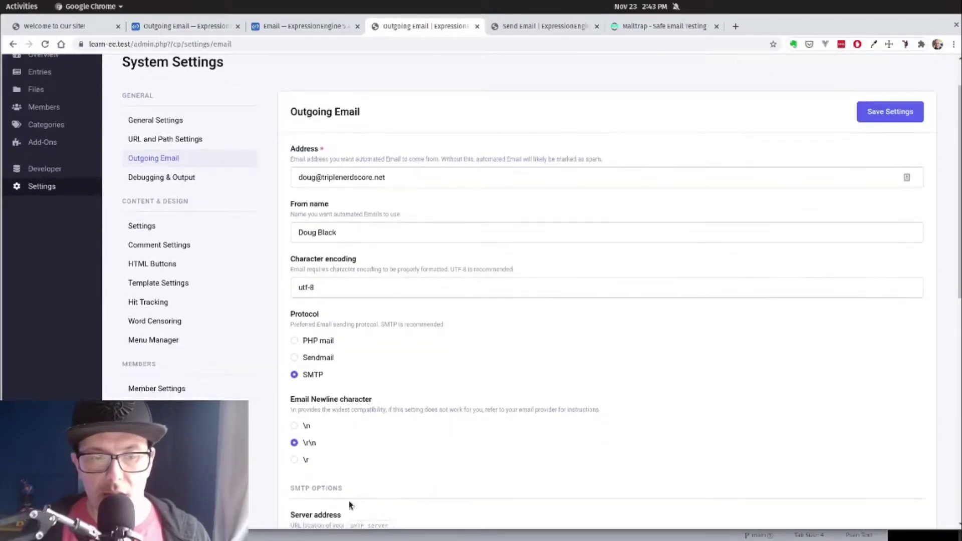
scroll(525, 470, down, 1)
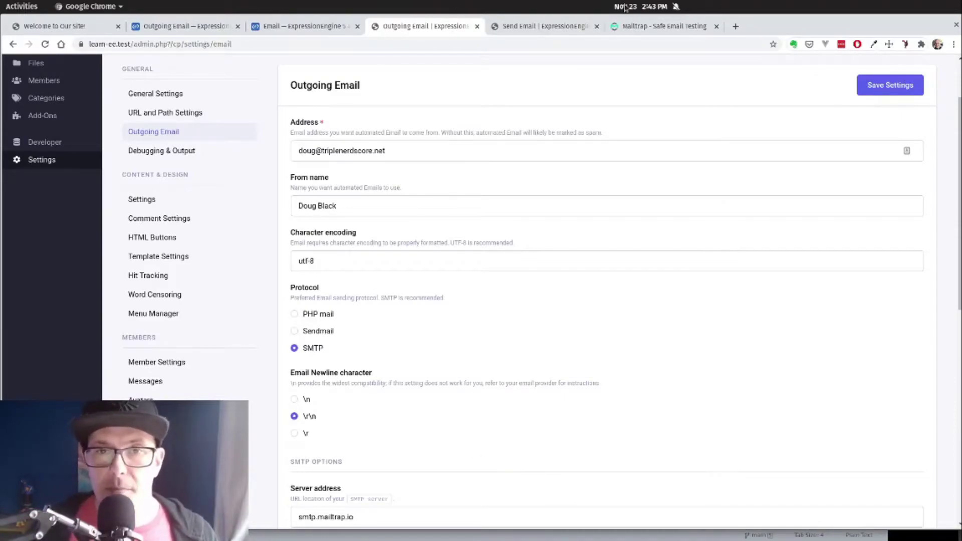
click(630, 30)
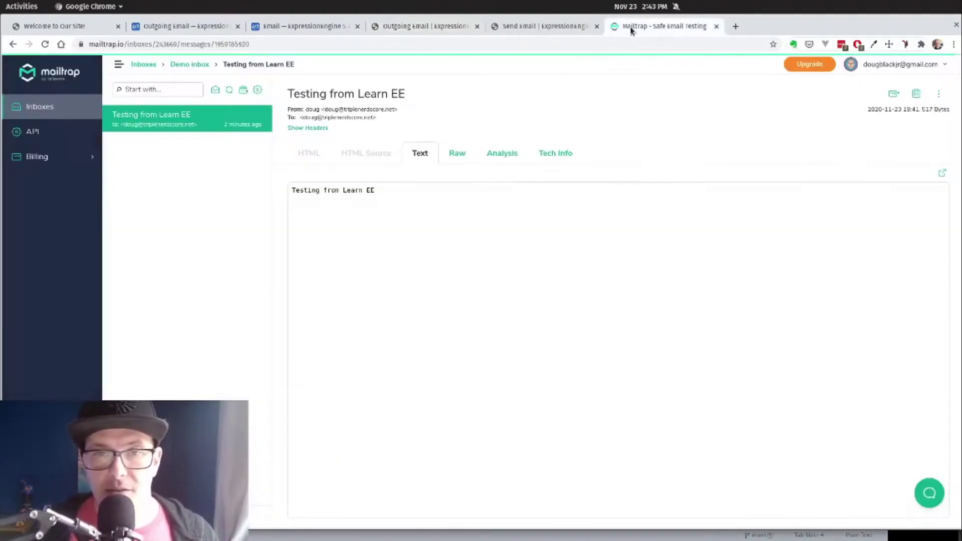
click(461, 29)
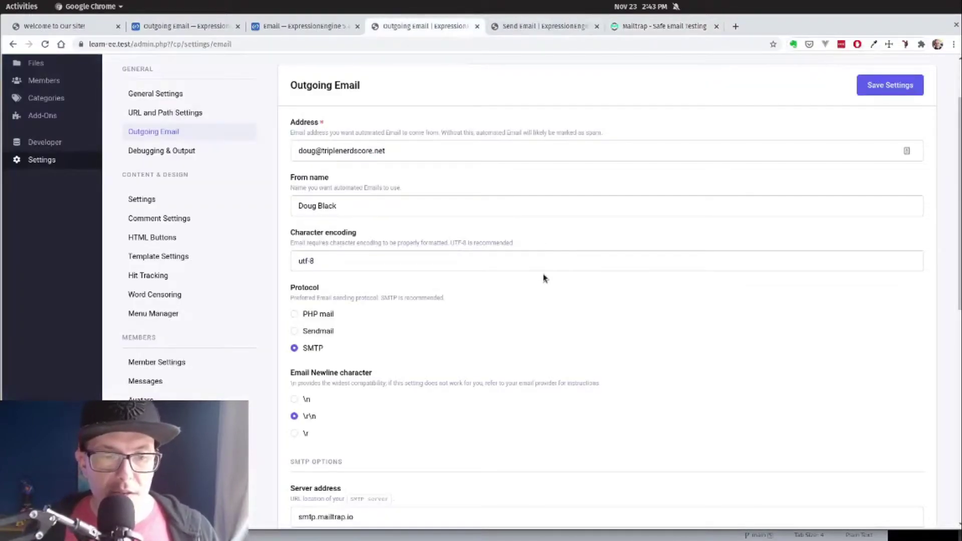
Step: Set the SMTP server port to 2525 and clear the Username field
click(395, 508)
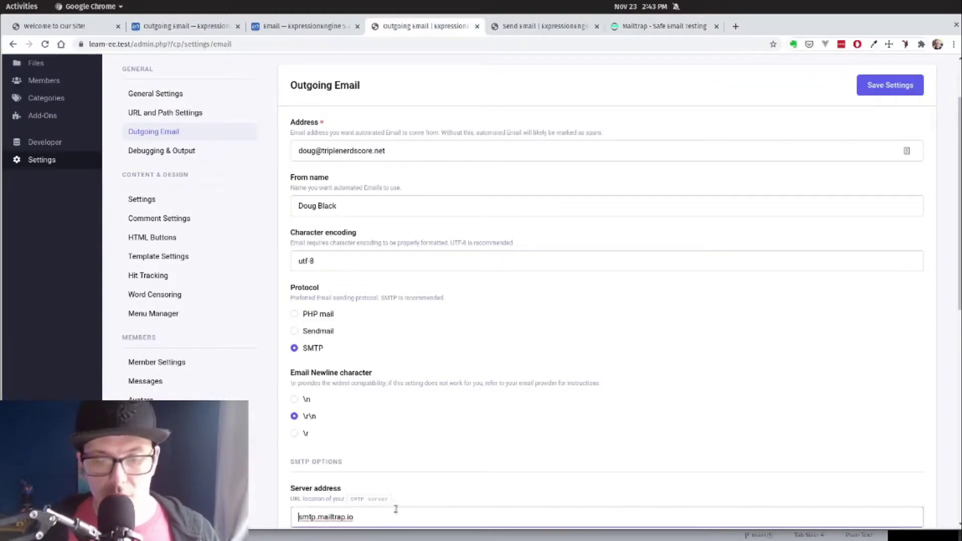
key(Tab)
key(BackSpace)
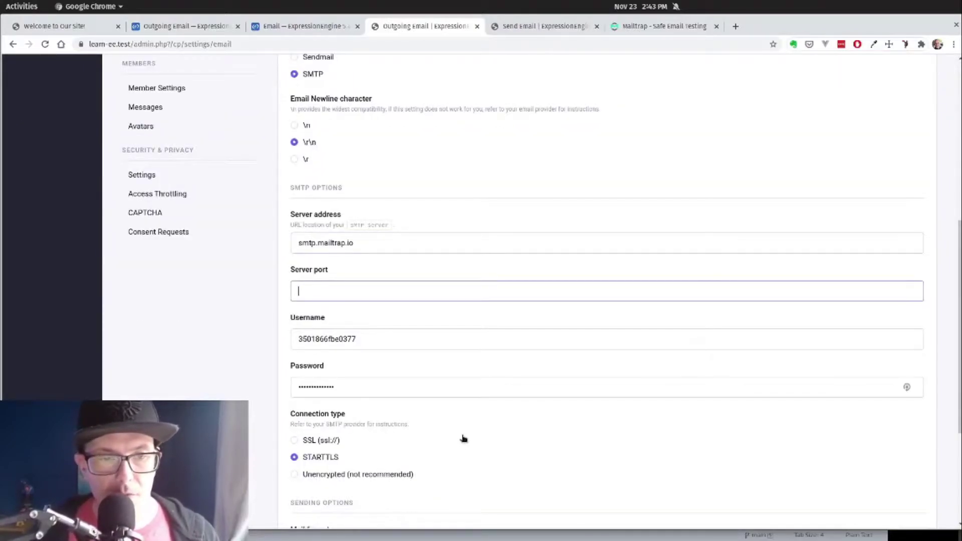
key(Tab)
key(BackSpace)
key(shift+Tab)
key(shift+Tab)
key(Tab)
text(2525)
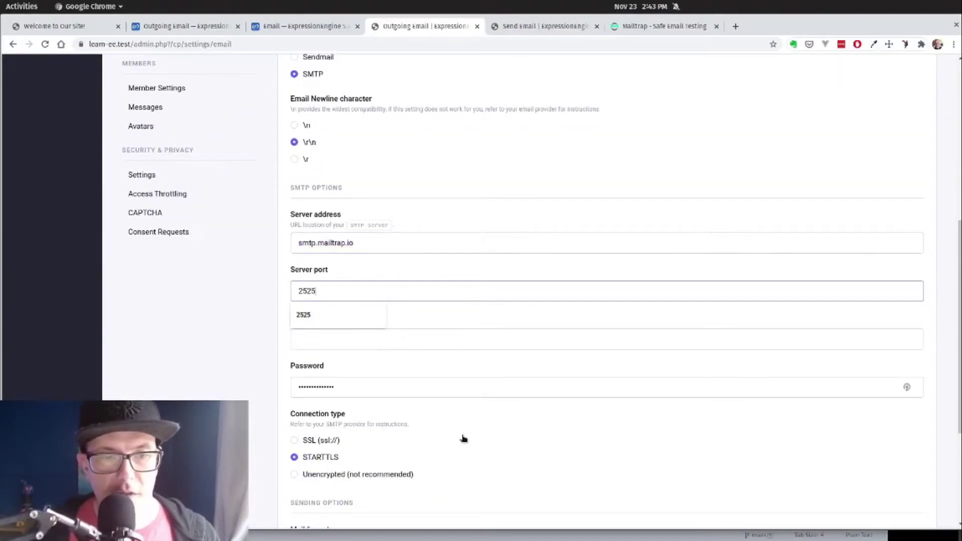
key(Tab)
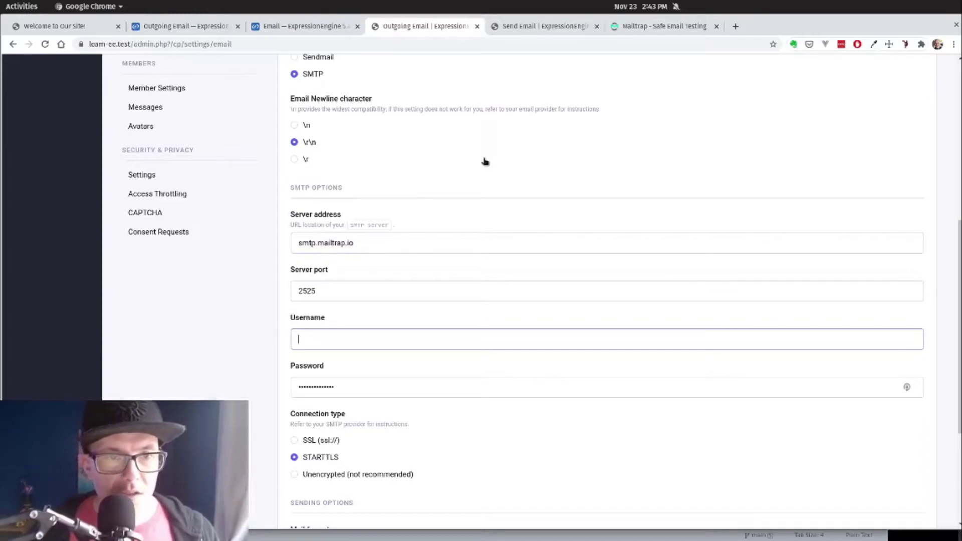
Step: Scroll through the remaining email settings and back to the top of the page
scroll(484, 161, down, 2)
scroll(343, 279, down, 3)
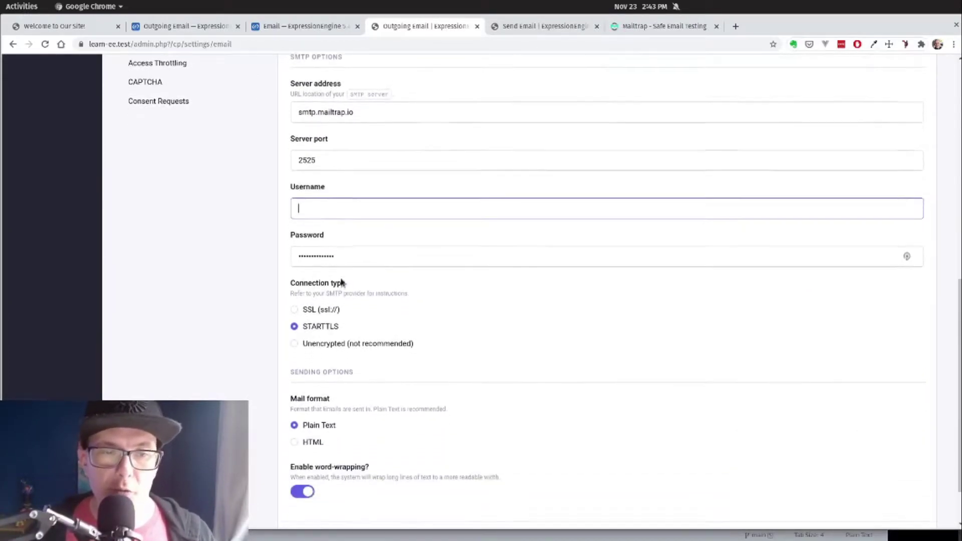
scroll(378, 311, down, 1)
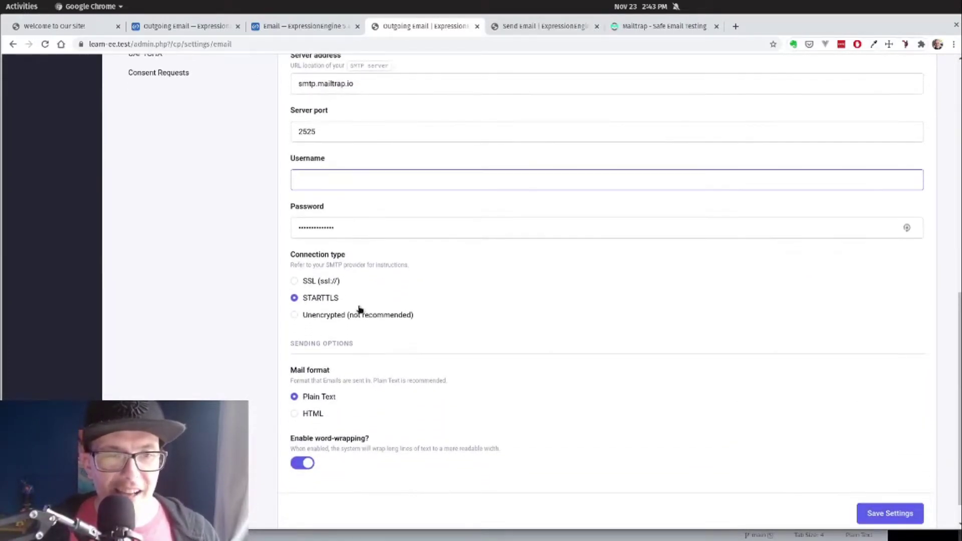
scroll(274, 340, up, 4)
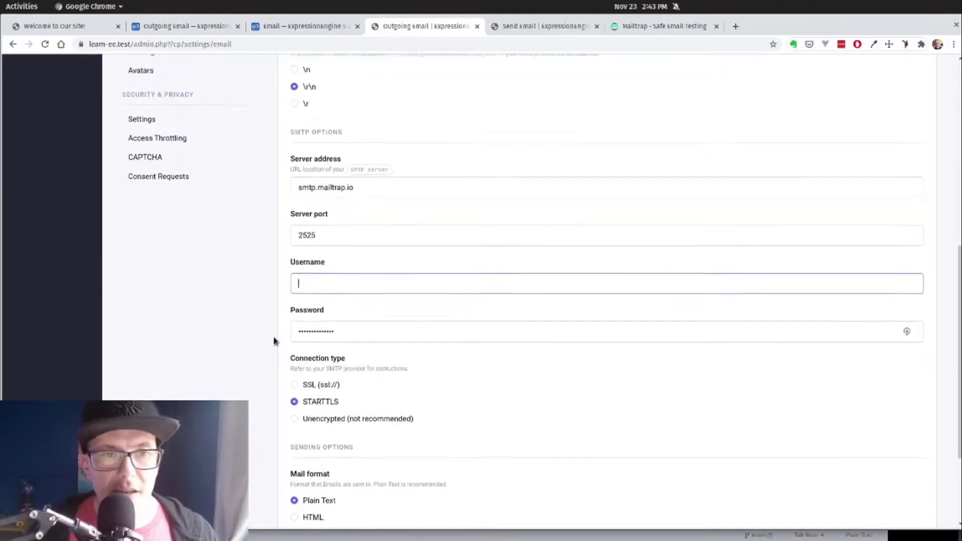
scroll(274, 341, up, 5)
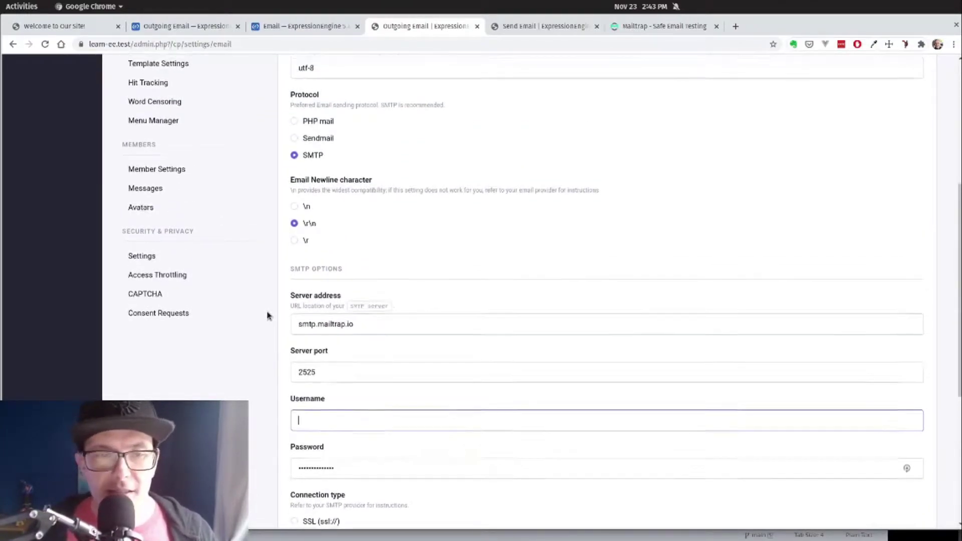
scroll(267, 316, up, 2)
scroll(265, 314, up, 2)
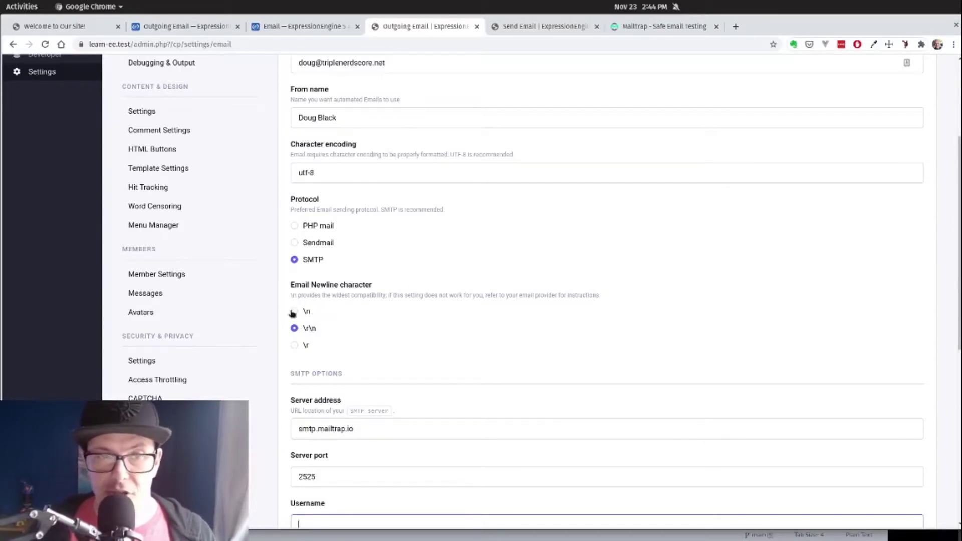
scroll(272, 309, up, 5)
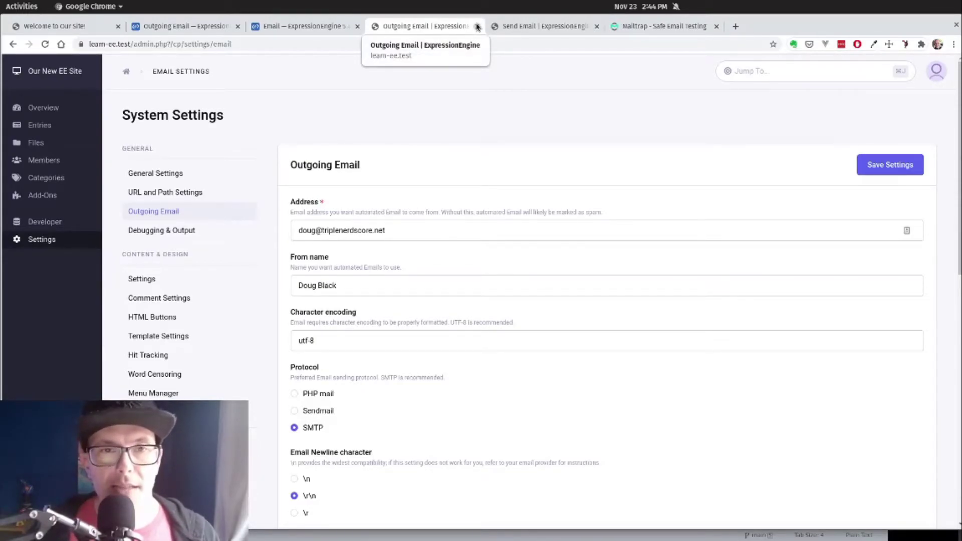
Step: In Utilities' Send Email form, enter subject 'WE're Sending a Test Email' and body 'With a test body!'
click(477, 27)
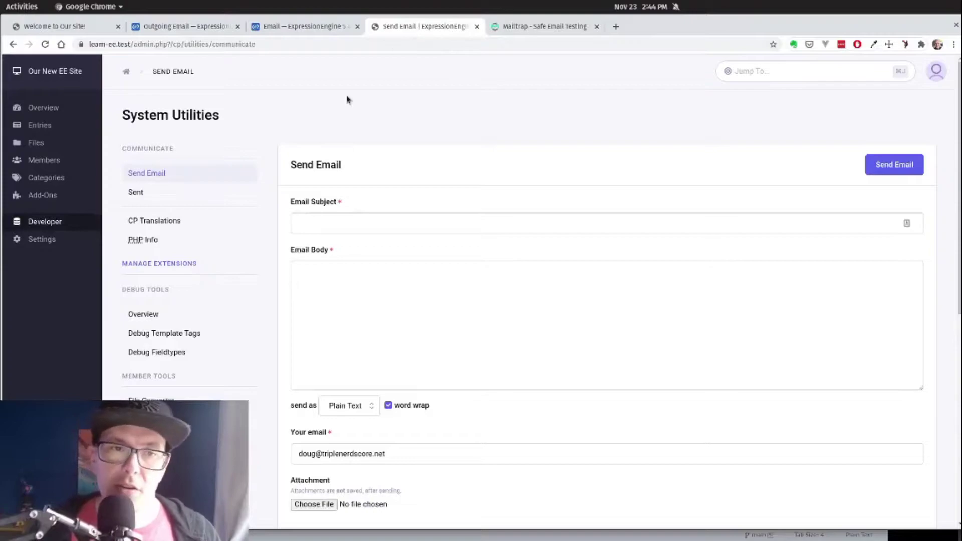
mouse_move(44, 221)
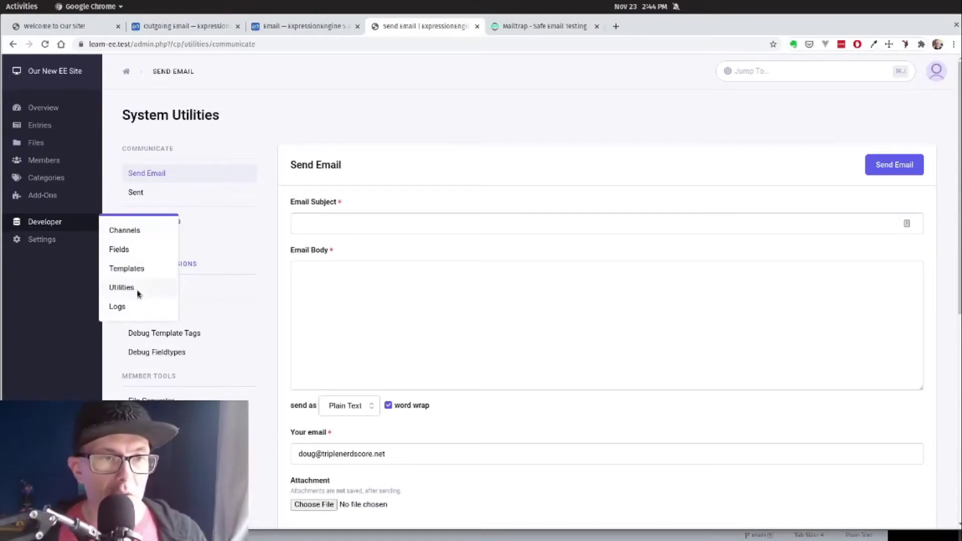
click(122, 287)
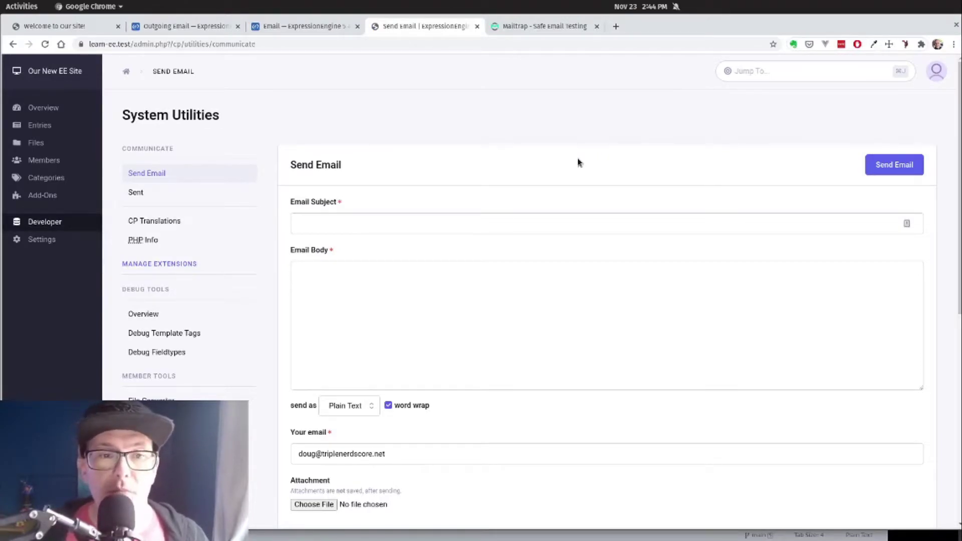
click(403, 230)
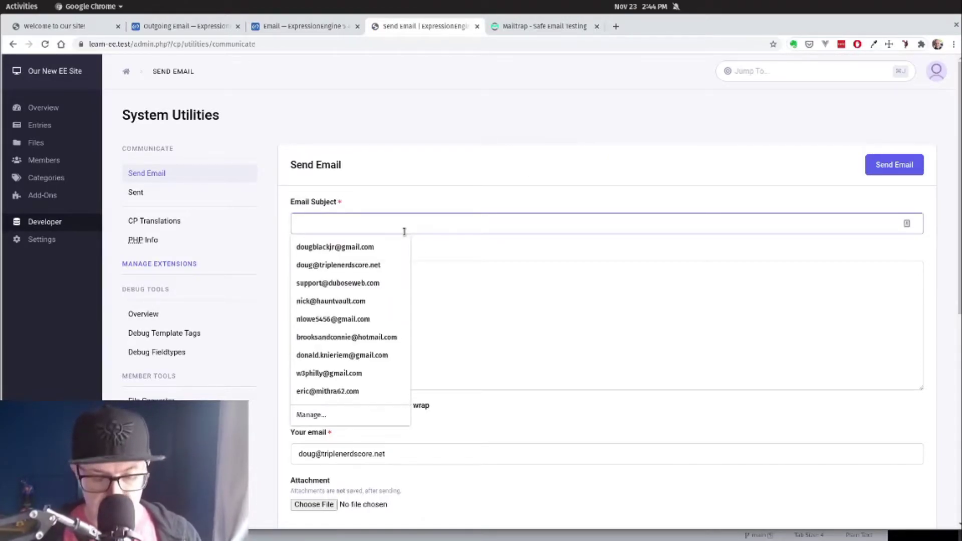
text(WE're Senging)
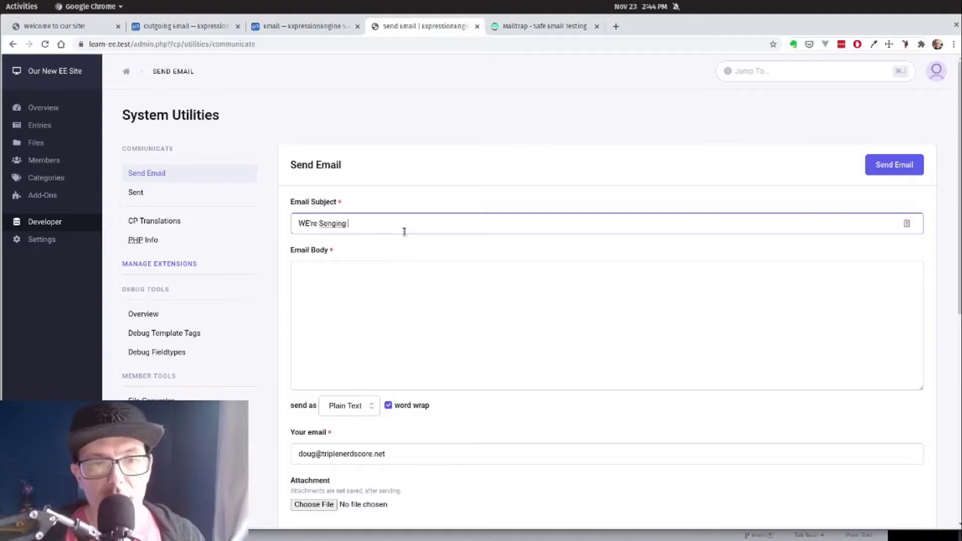
key(ctrl+BackSpace)
text(Sending a T)
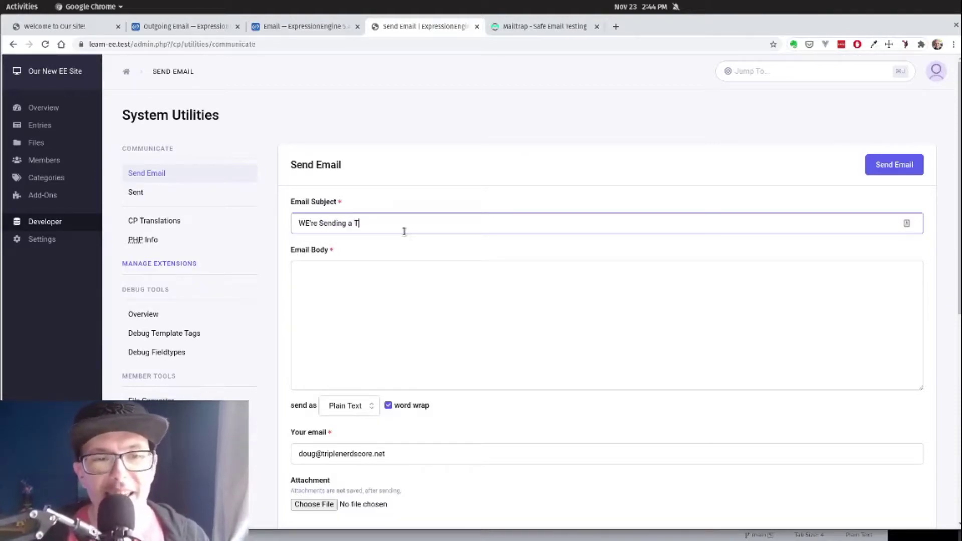
text(est Email)
key(Tab)
text(With a)
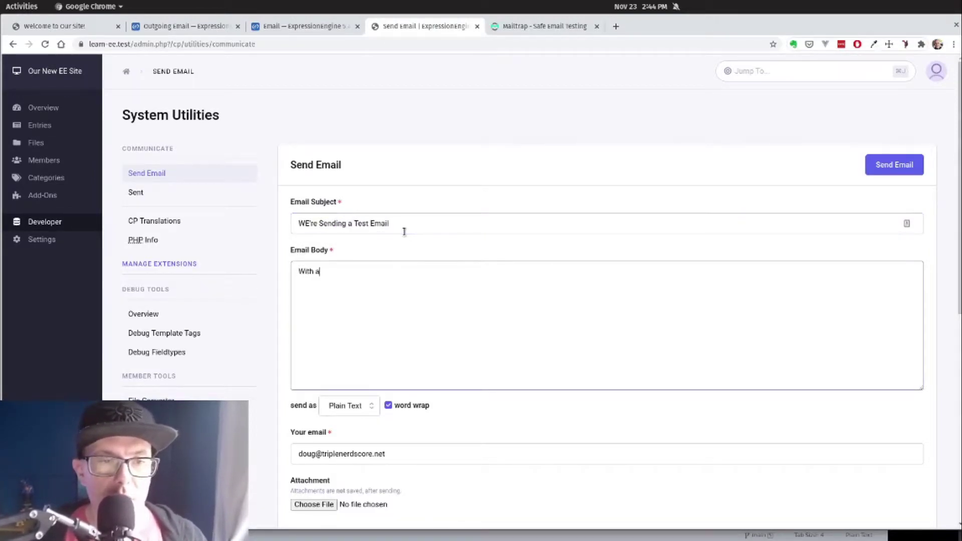
text( test body!)
Step: Copy the sender email address into the Primary recipient field
scroll(423, 296, down, 3)
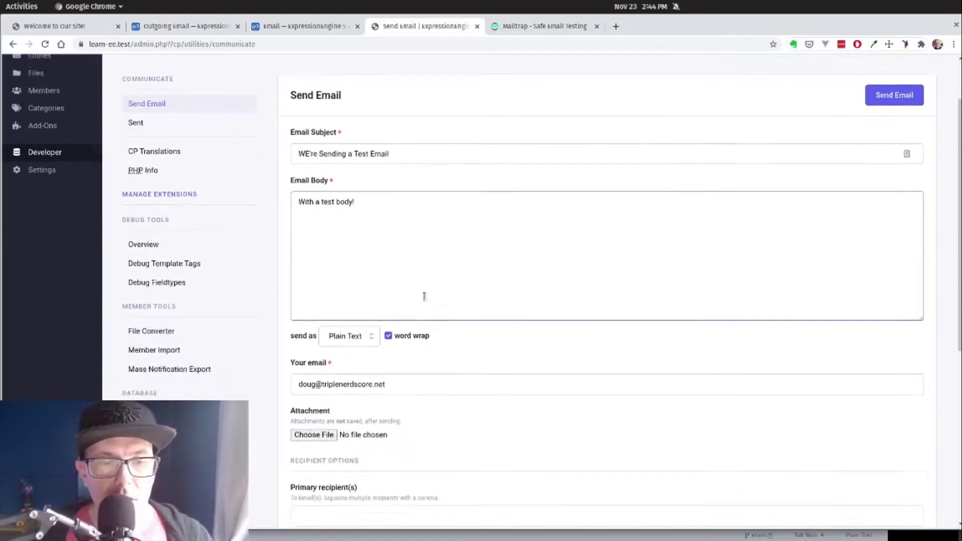
drag(414, 374, 283, 373)
key(ctrl+c)
scroll(444, 346, down, 6)
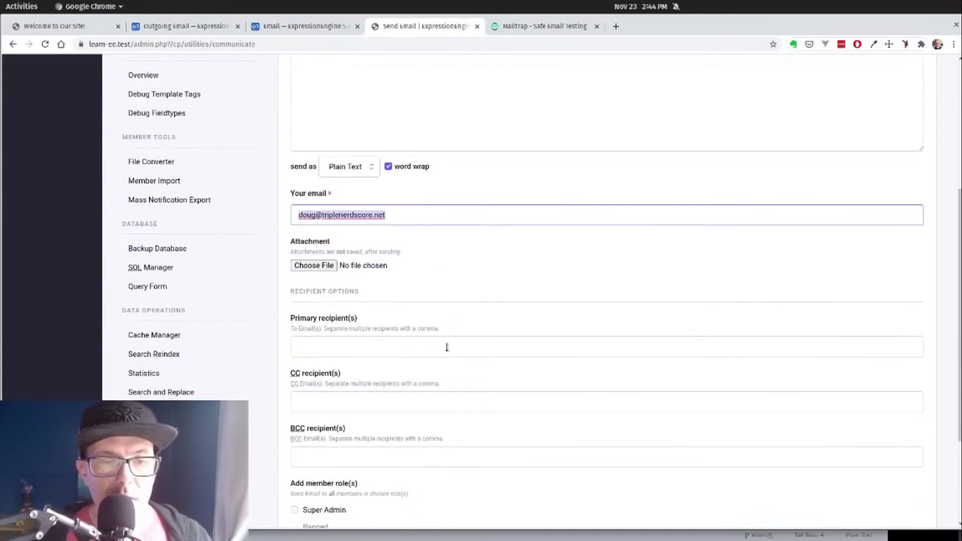
click(444, 346)
key(ctrl+v)
click(500, 284)
Step: Scroll to the bottom of the form and send the test email
scroll(501, 286, down, 5)
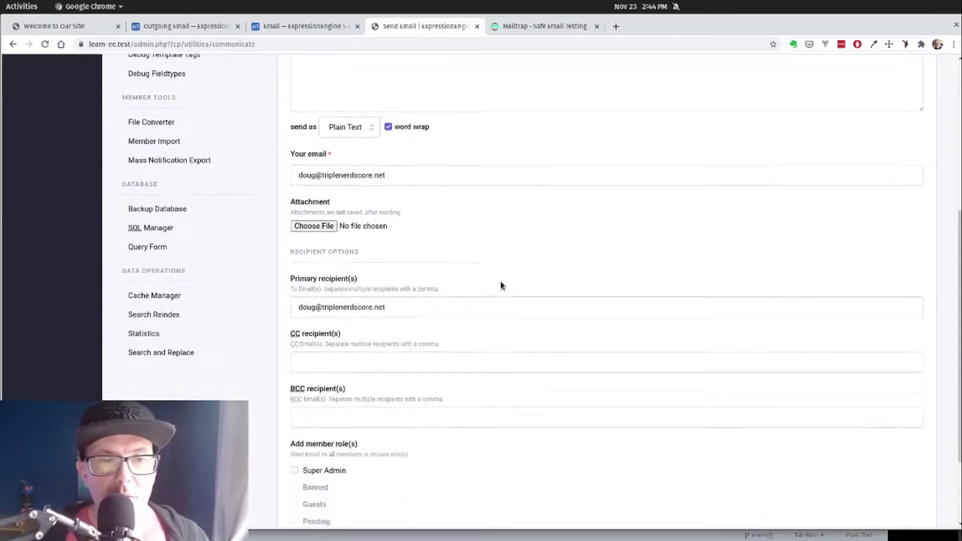
scroll(501, 285, up, 2)
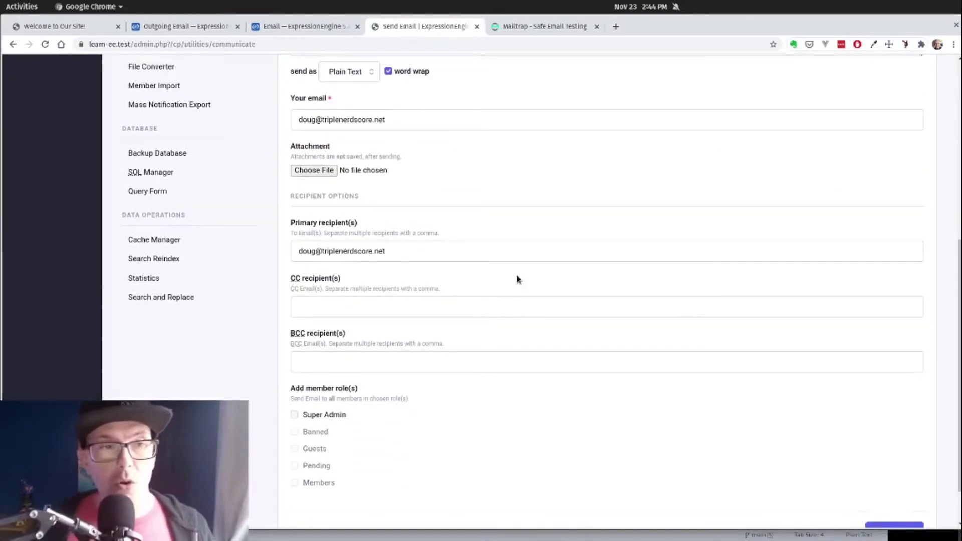
scroll(517, 278, down, 1)
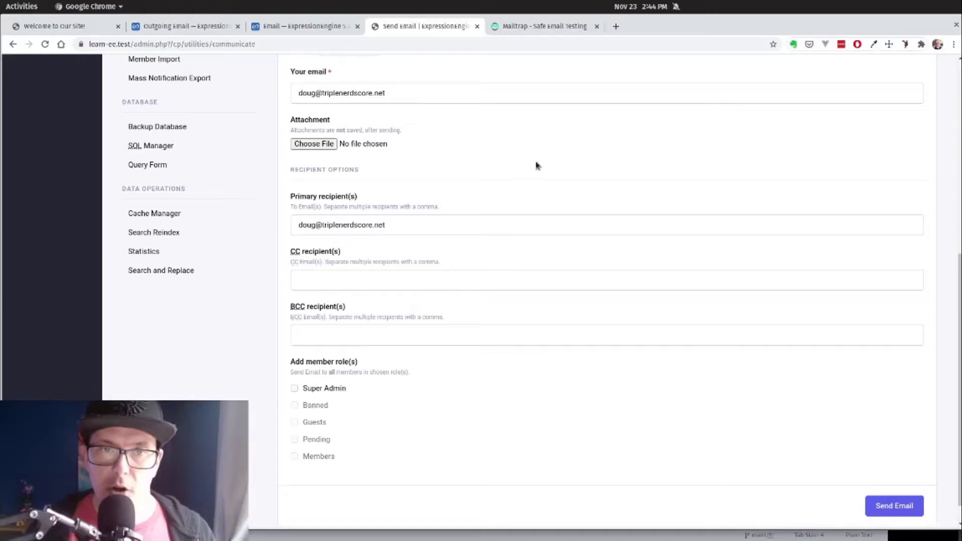
scroll(490, 214, up, 6)
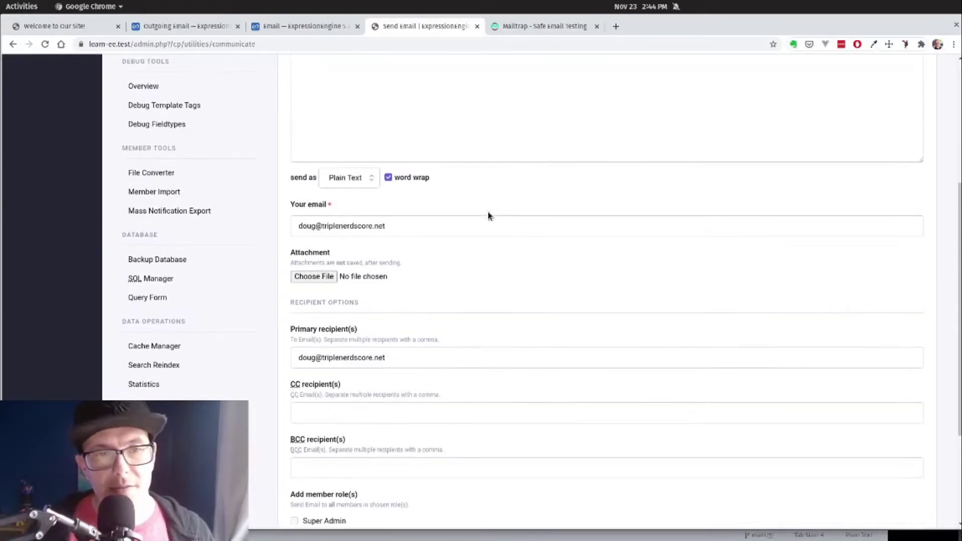
scroll(450, 206, down, 1)
scroll(428, 205, down, 5)
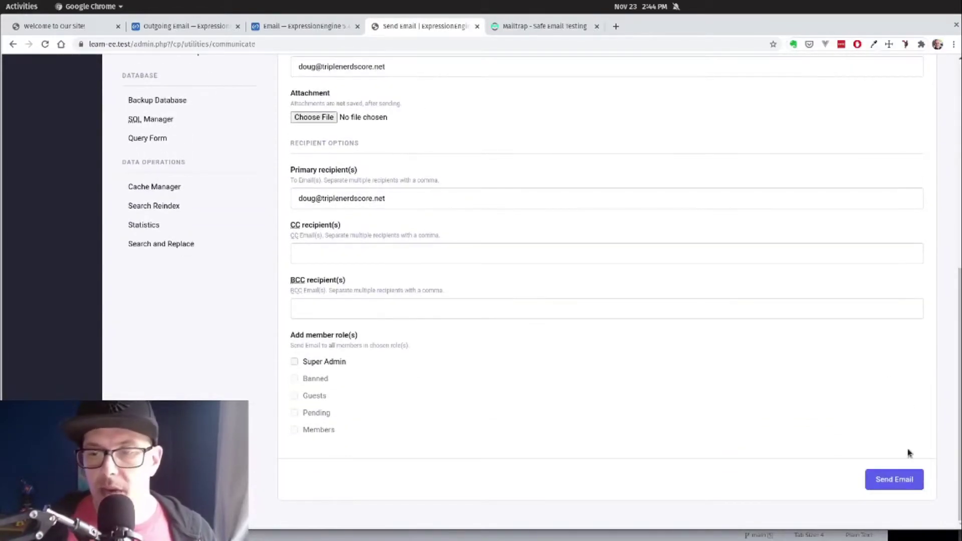
click(886, 487)
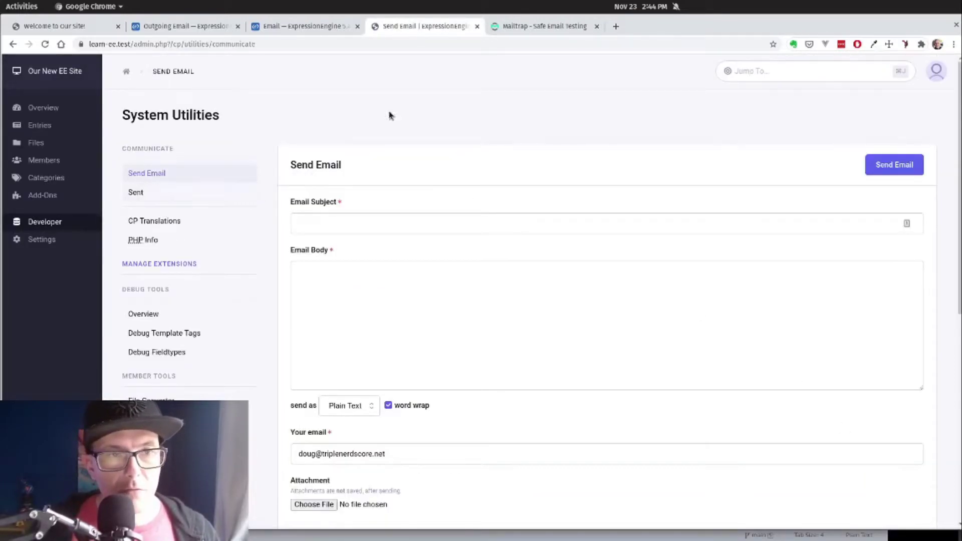
Step: Read the received 'WE're Sending a Test Email' message in the Mailtrap inbox
click(528, 27)
click(182, 124)
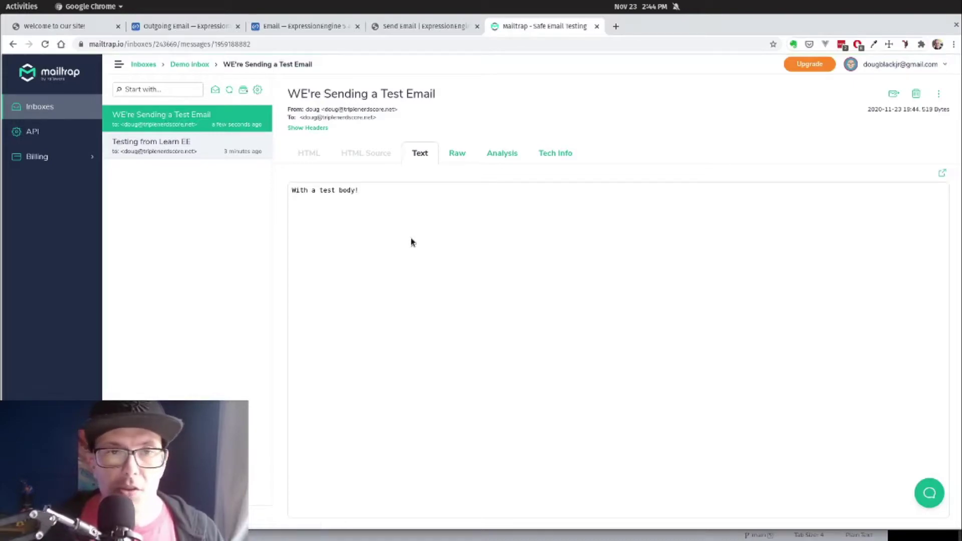
click(401, 28)
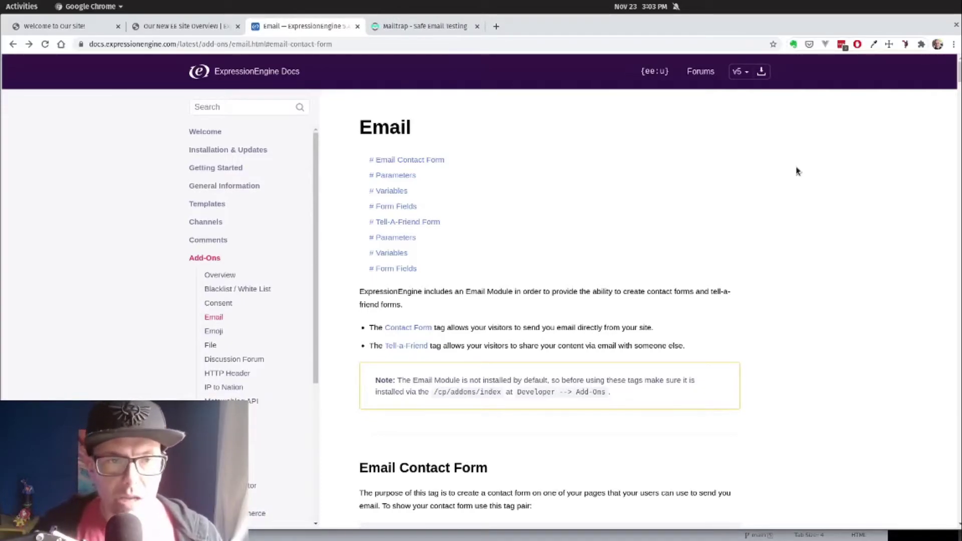
Step: Scroll the Email docs and highlight the note about installing the Email Module
scroll(514, 281, down, 1)
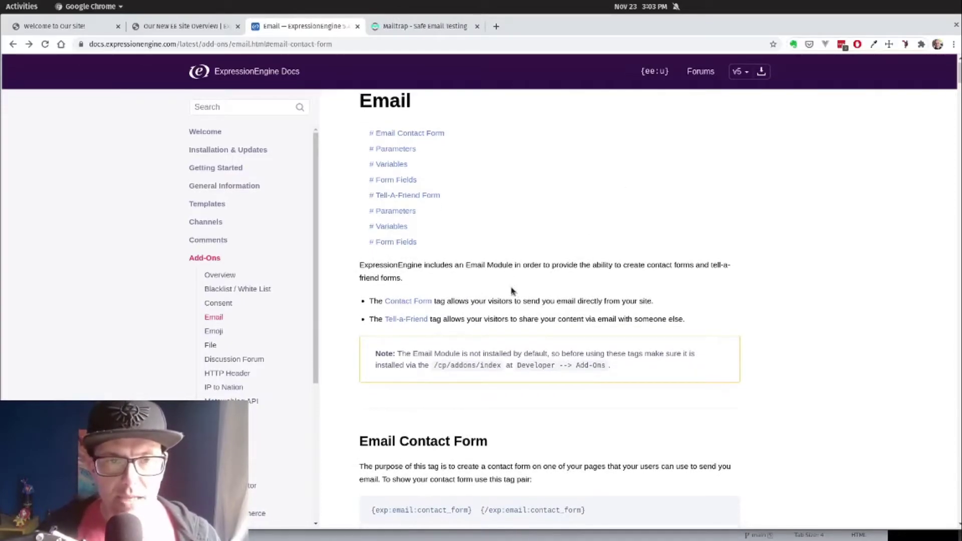
scroll(506, 278, down, 3)
scroll(505, 279, down, 4)
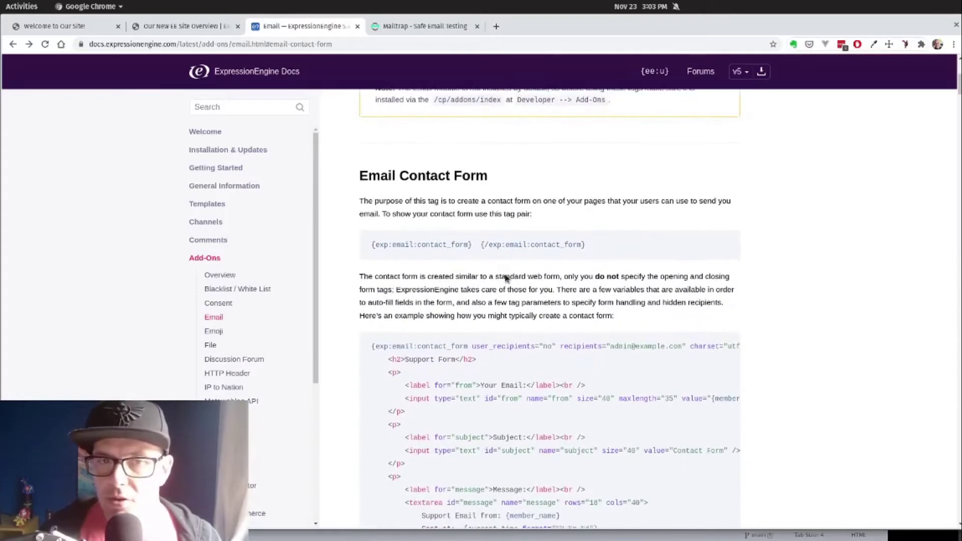
scroll(506, 278, up, 2)
scroll(506, 279, up, 1)
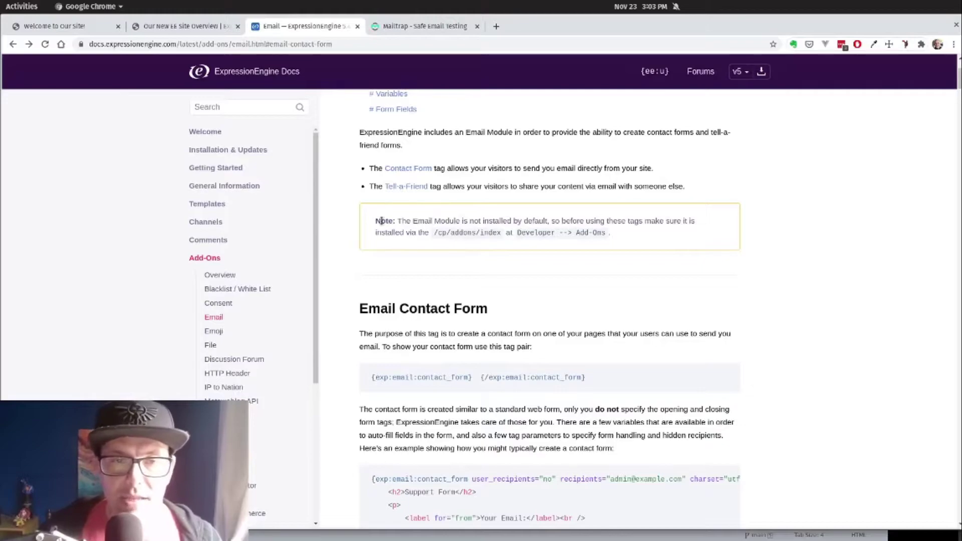
drag(379, 221, 606, 235)
click(605, 235)
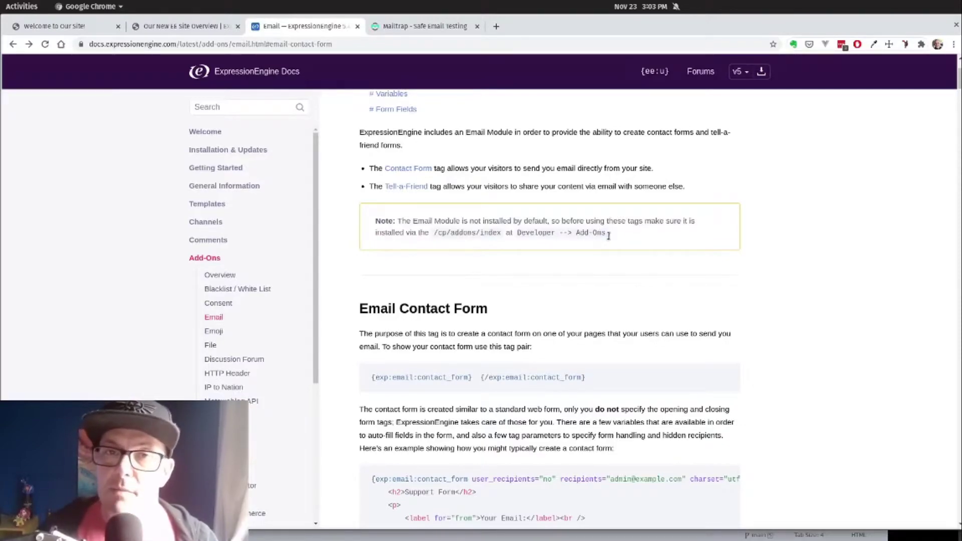
click(165, 33)
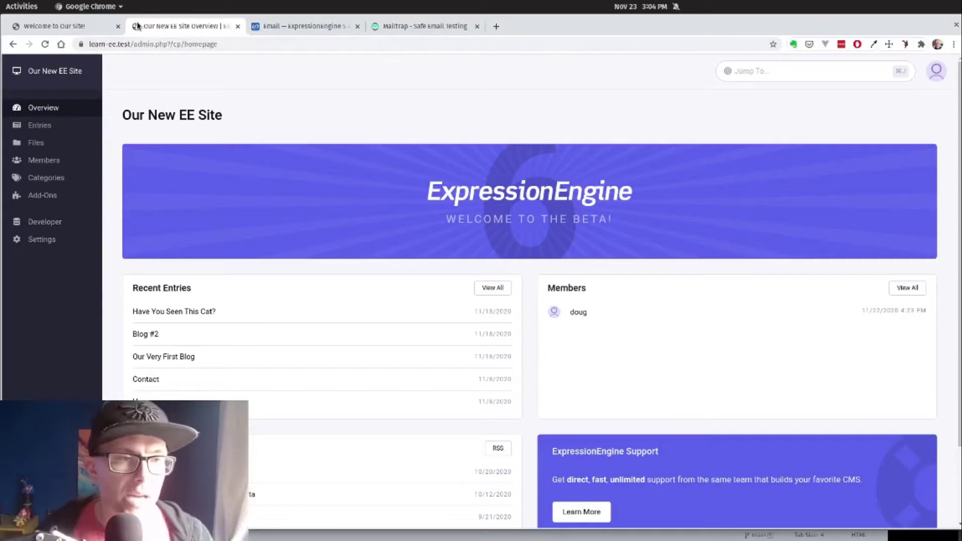
Step: Install the Email 2.1.0 add-on from the Add-Ons page and dismiss the confirmation
mouse_move(14, 135)
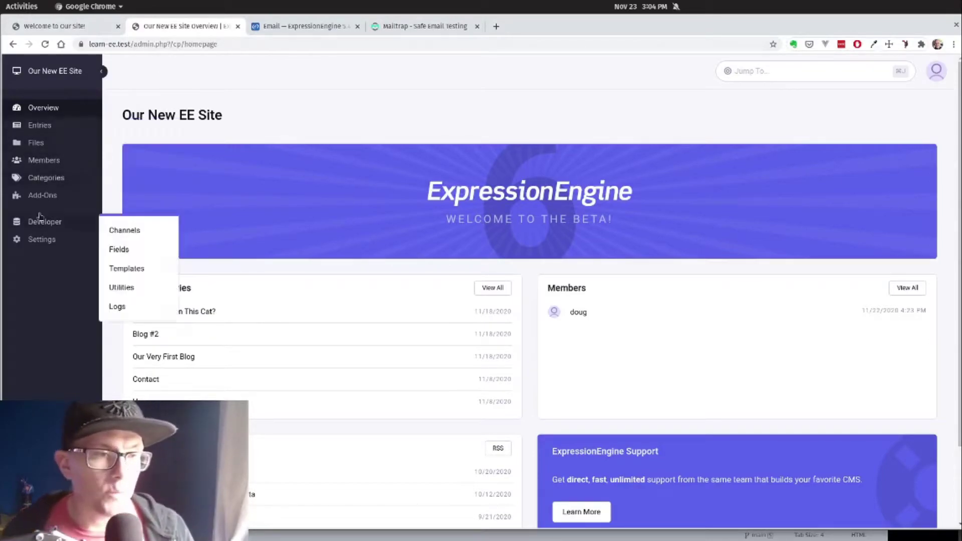
click(46, 195)
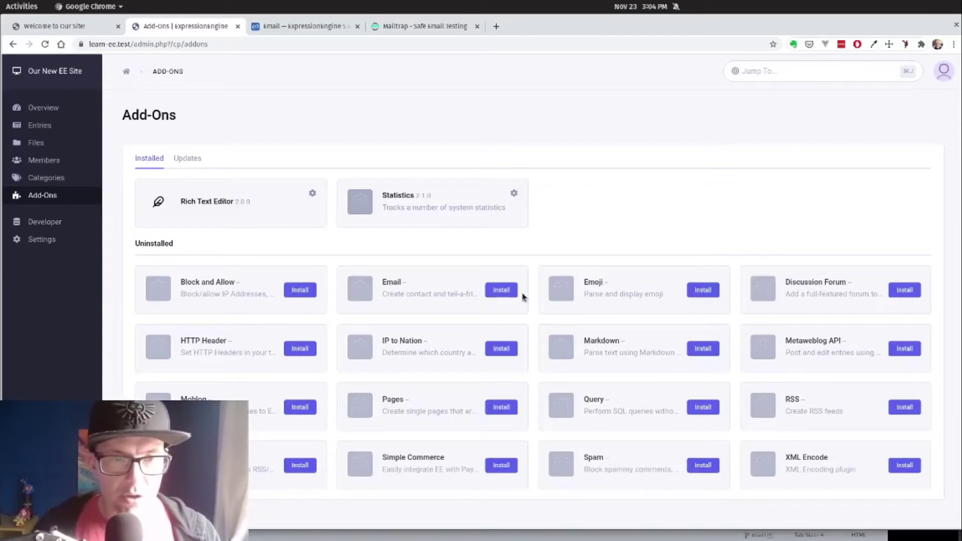
click(502, 292)
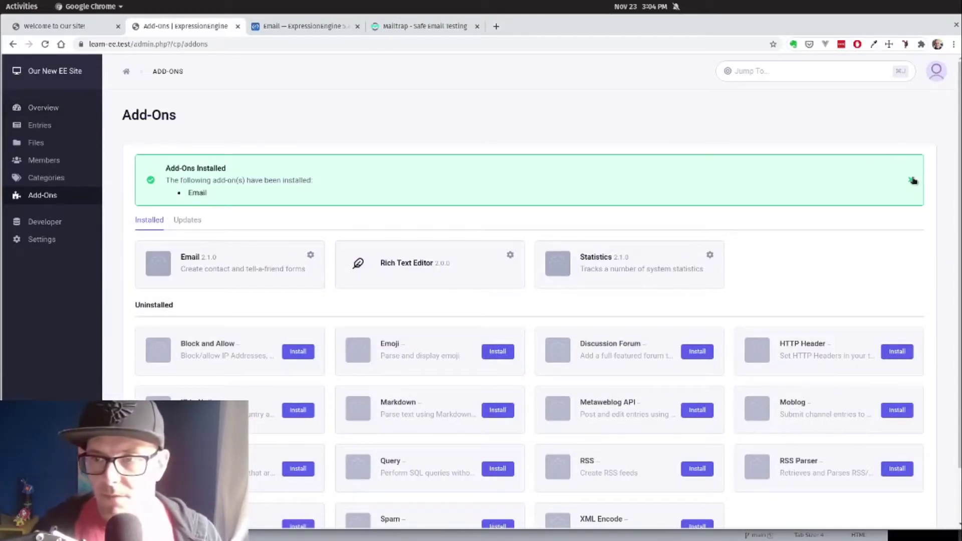
click(911, 179)
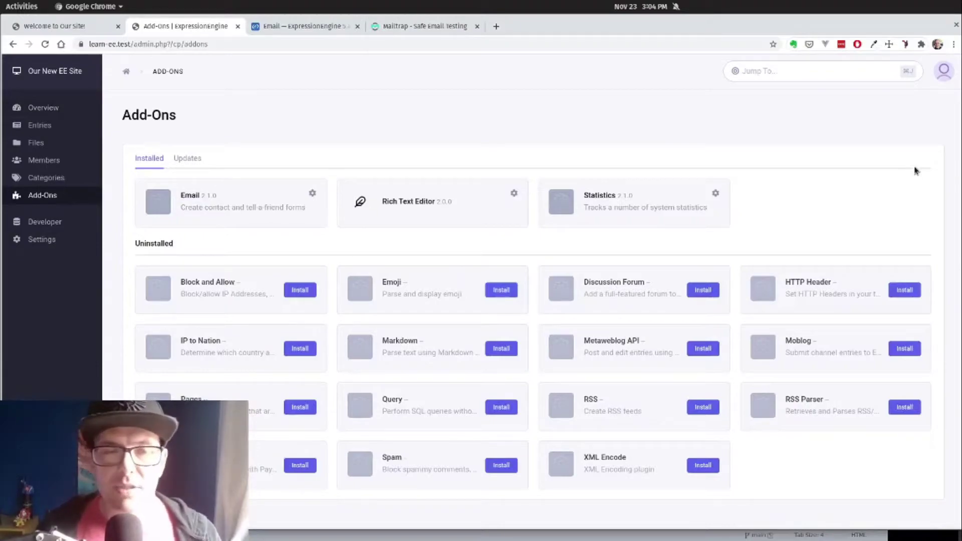
click(312, 195)
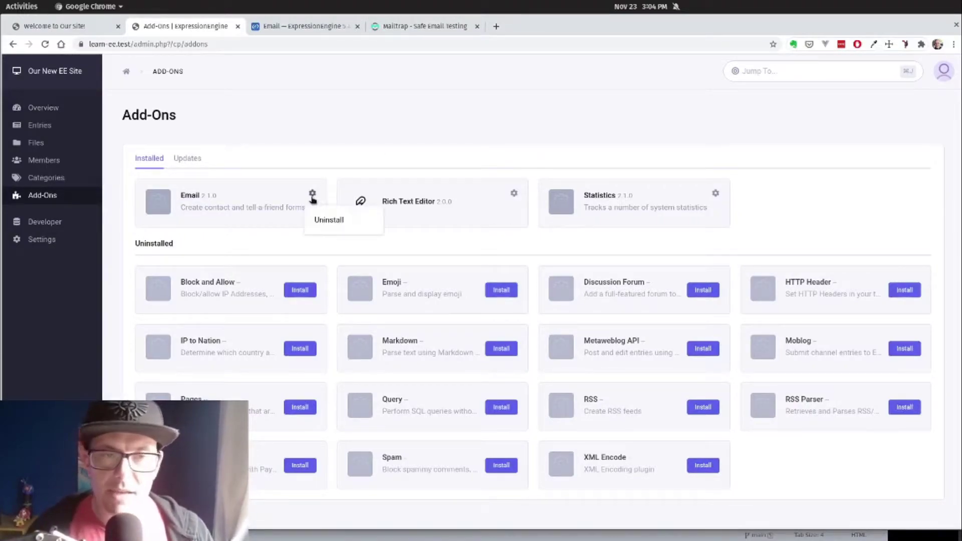
click(320, 177)
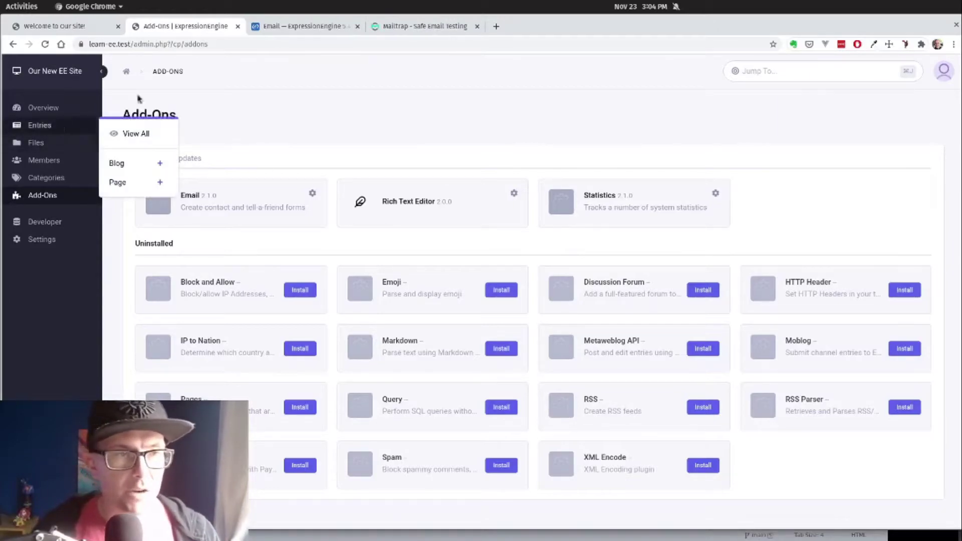
click(41, 111)
Step: Scroll the Email docs to the contact form section and highlight the contact_form tag pair
click(264, 27)
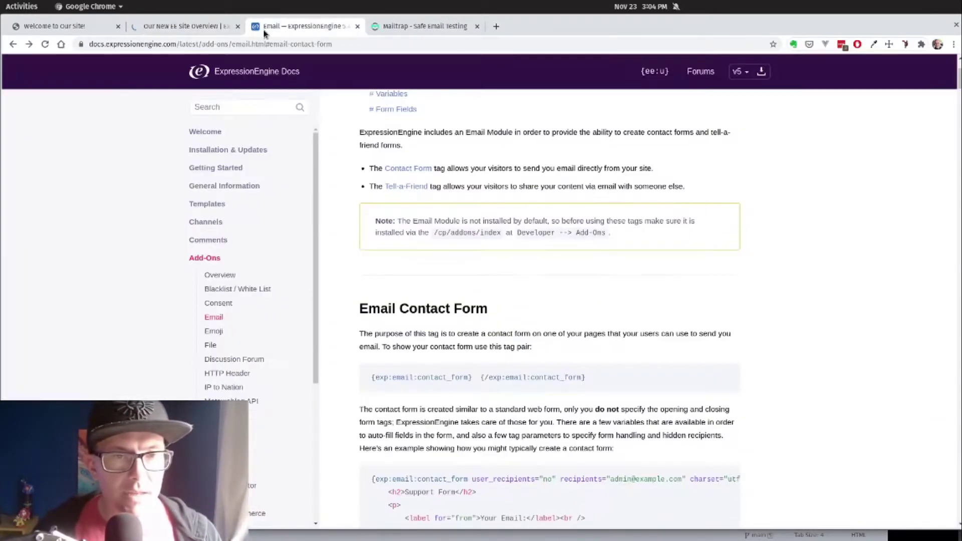
scroll(443, 181, down, 2)
scroll(443, 180, down, 3)
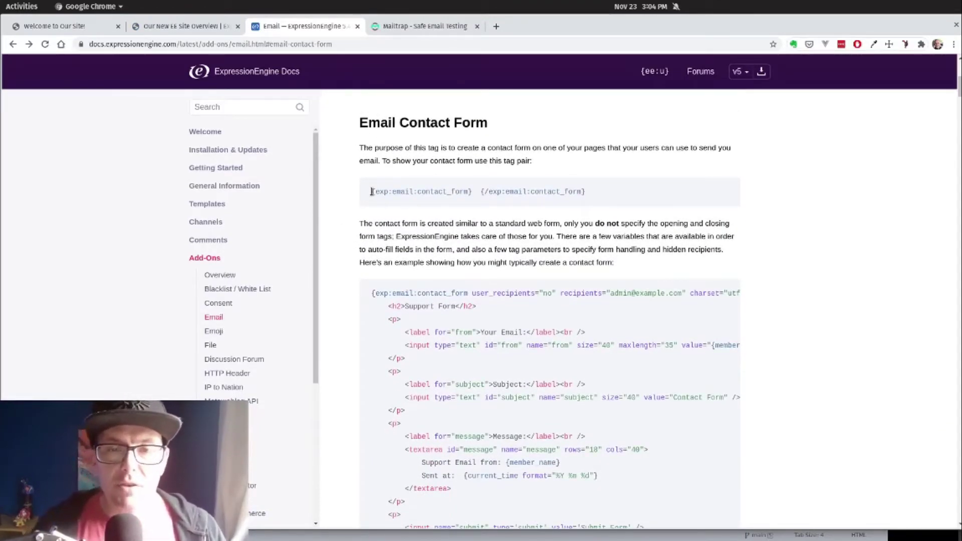
drag(372, 191, 400, 202)
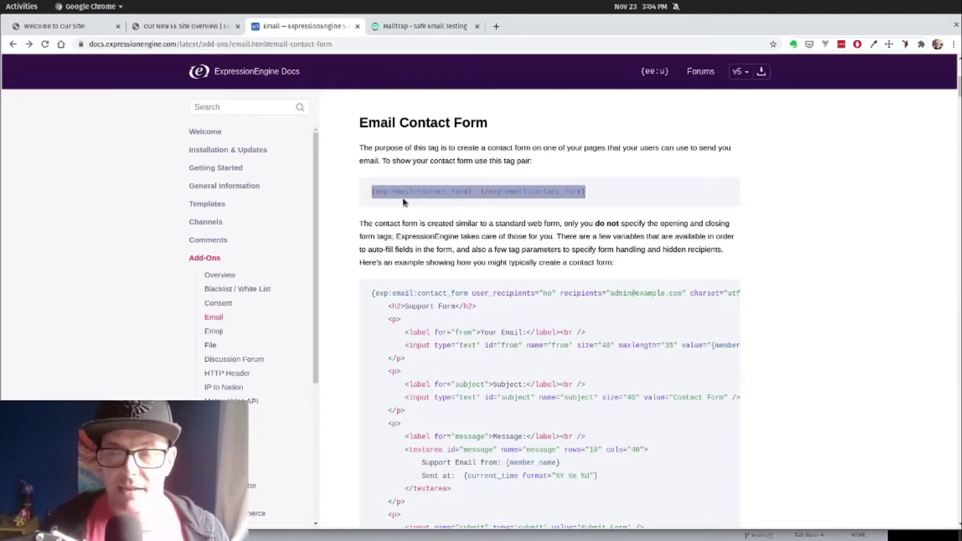
scroll(516, 202, down, 2)
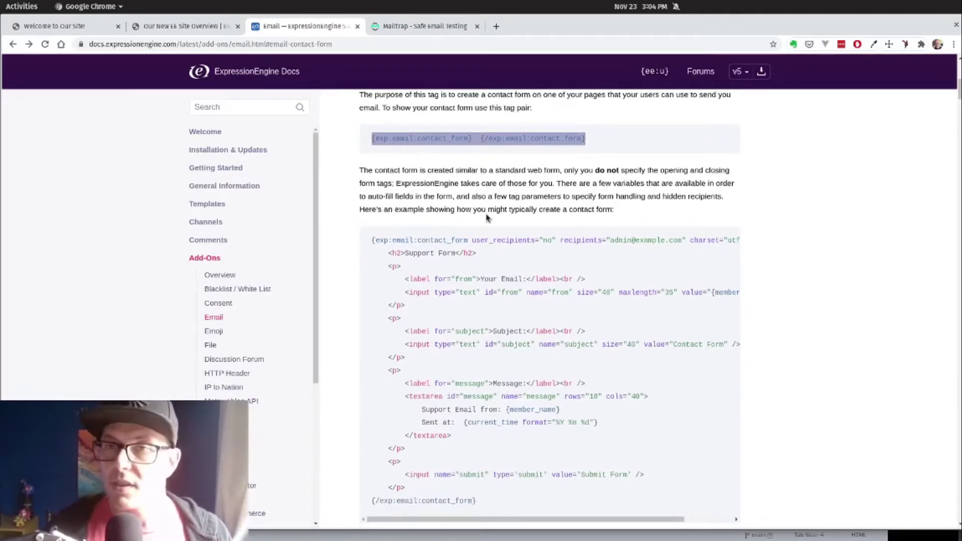
scroll(376, 240, down, 2)
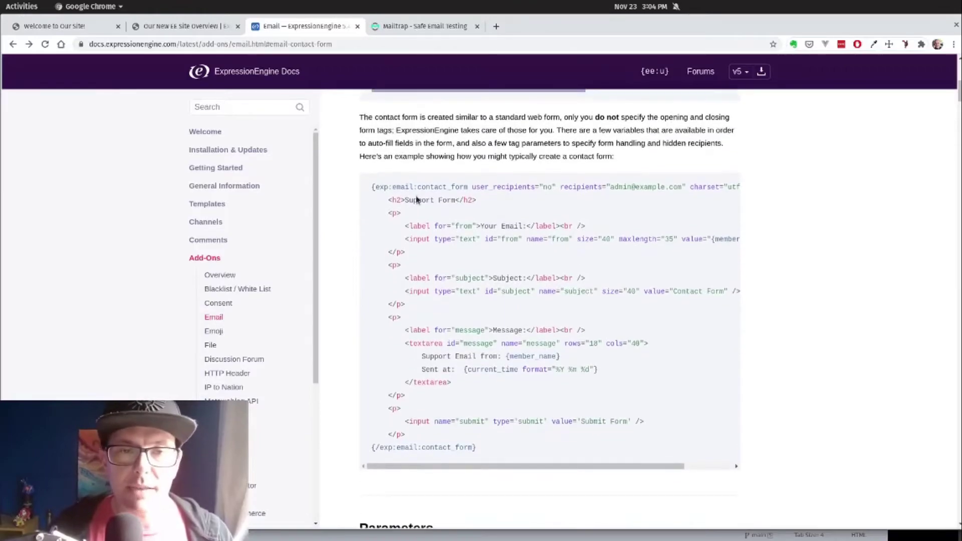
Step: Study the example code's opening exp:email tag and its recipients parameter
triple_click(376, 187)
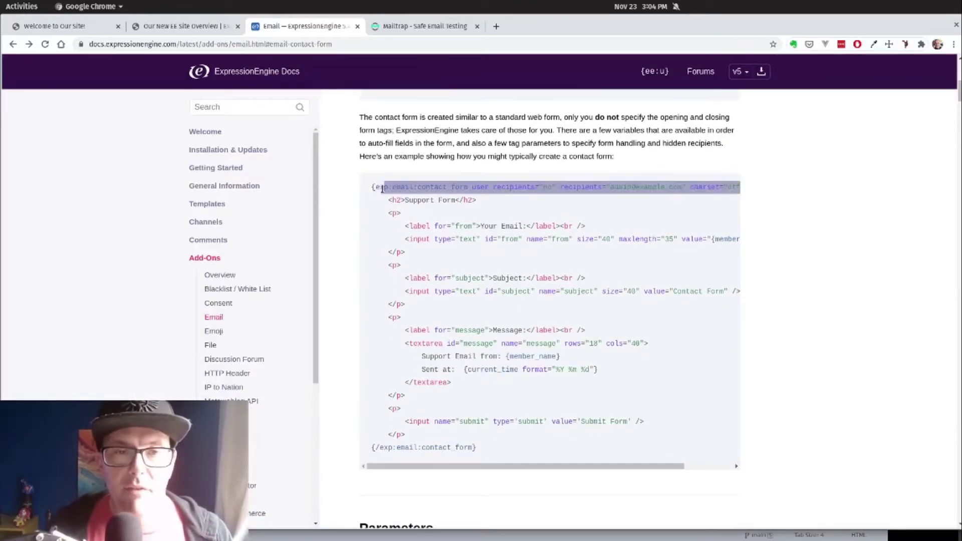
click(375, 187)
drag(371, 187, 536, 187)
click(483, 189)
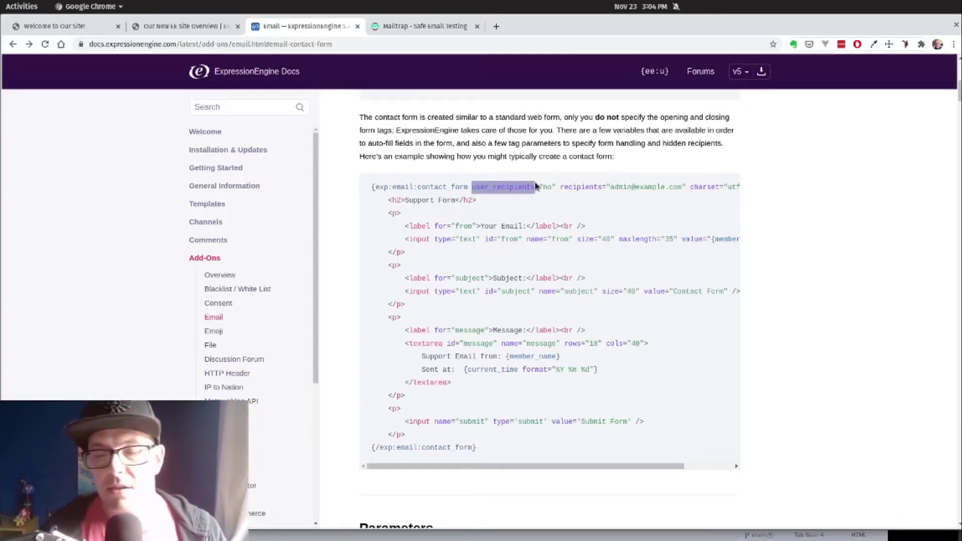
click(589, 258)
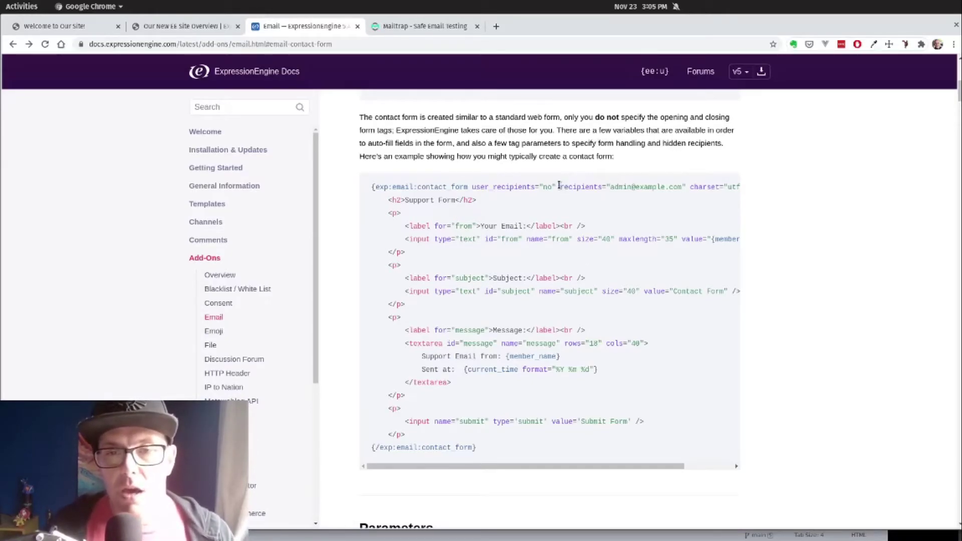
drag(559, 186, 685, 190)
click(691, 203)
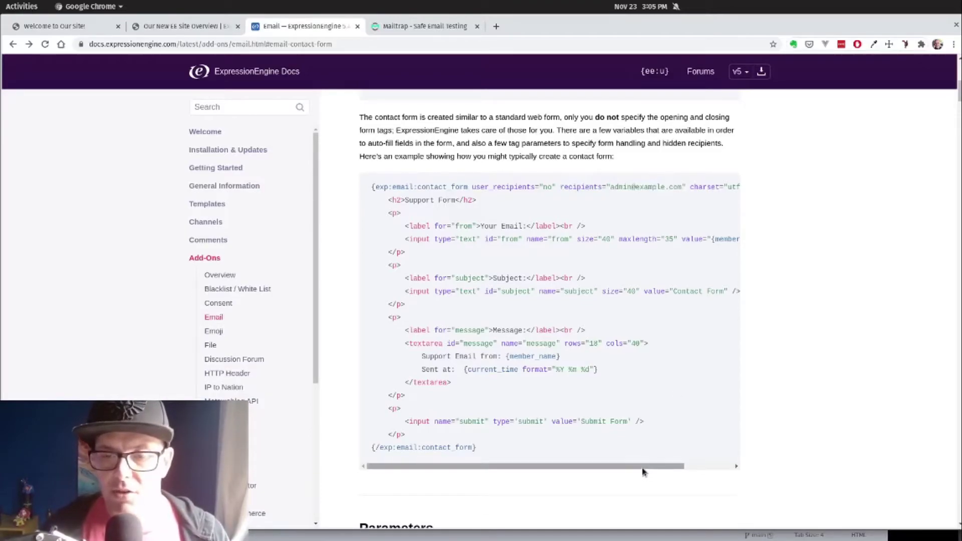
drag(647, 474, 701, 458)
Step: Scroll down to the contact form Parameters list, charset= through form_id=
scroll(605, 326, down, 5)
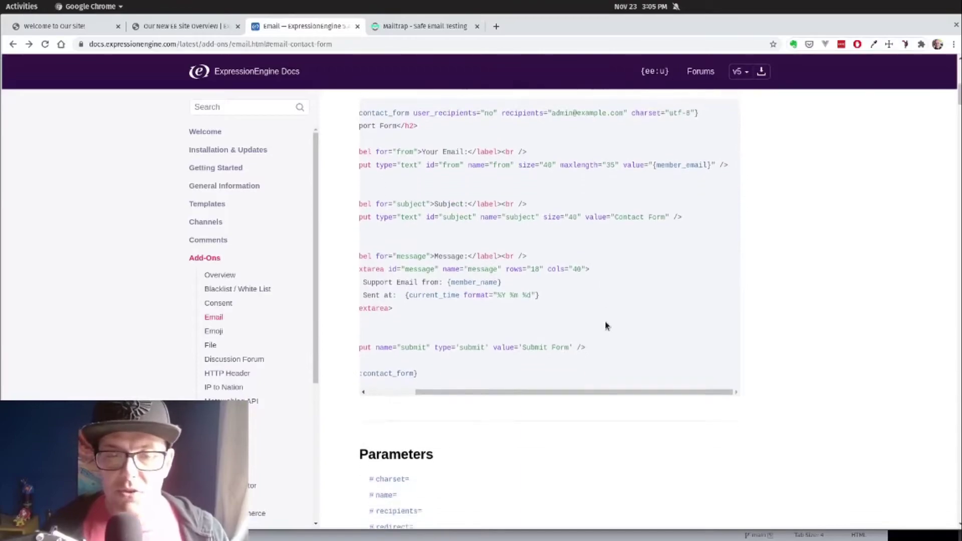
scroll(576, 303, down, 2)
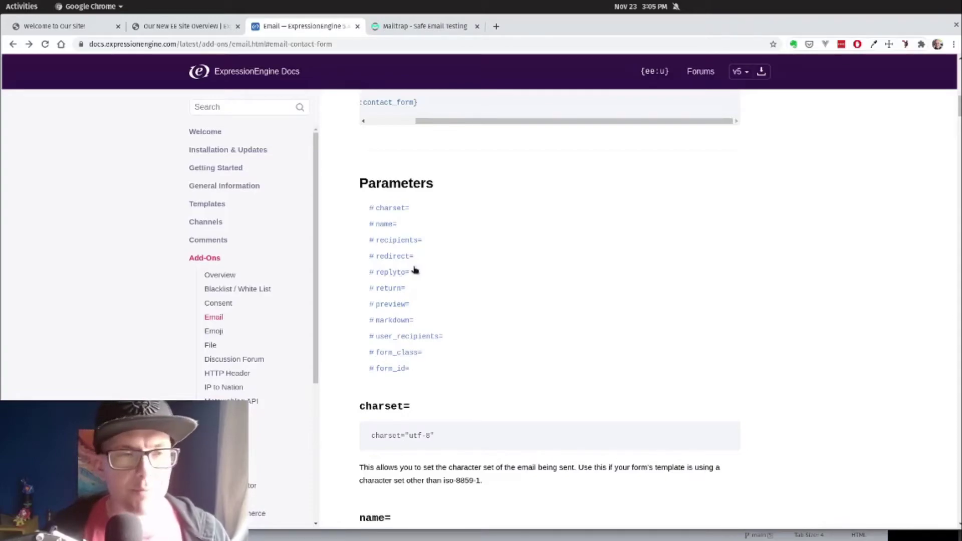
key(alt+Tab)
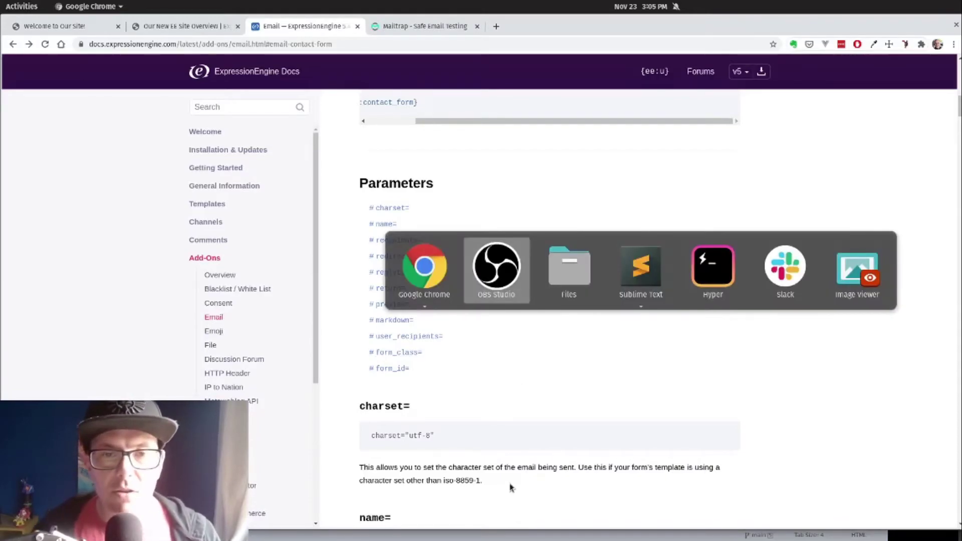
key(alt+shift+Tab)
Step: Reload the Contact Us page, then close the contact page's index.html template in Sublime Text
click(62, 27)
key(ctrl+r)
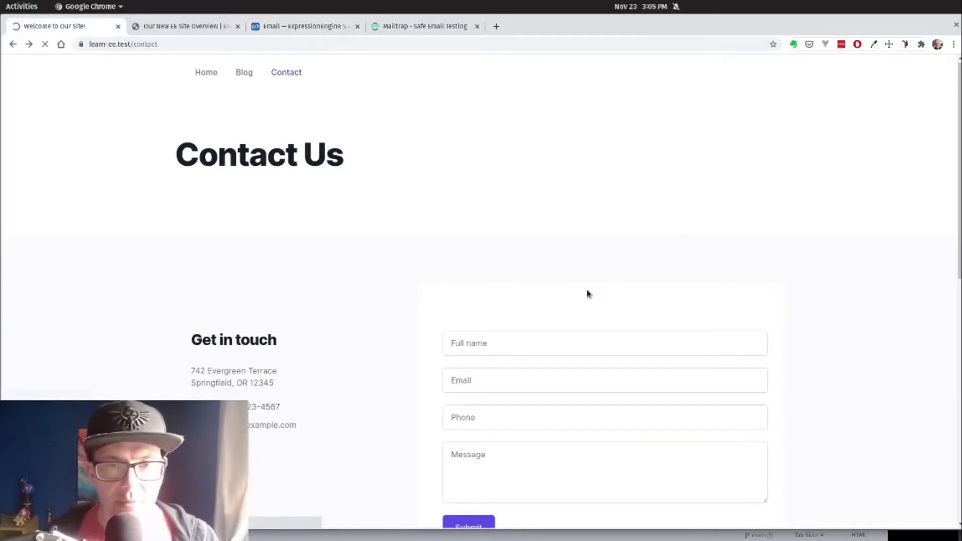
key(super)
click(541, 365)
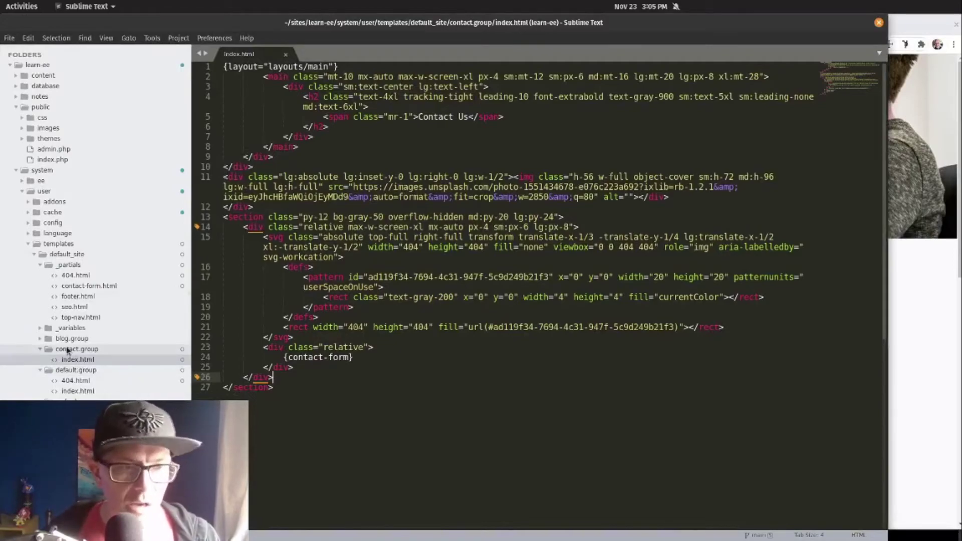
click(398, 237)
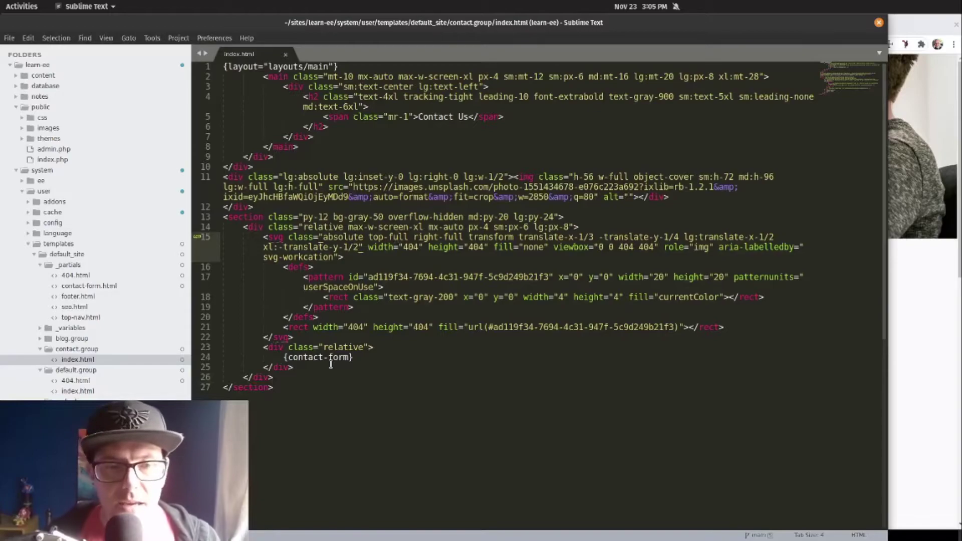
click(356, 362)
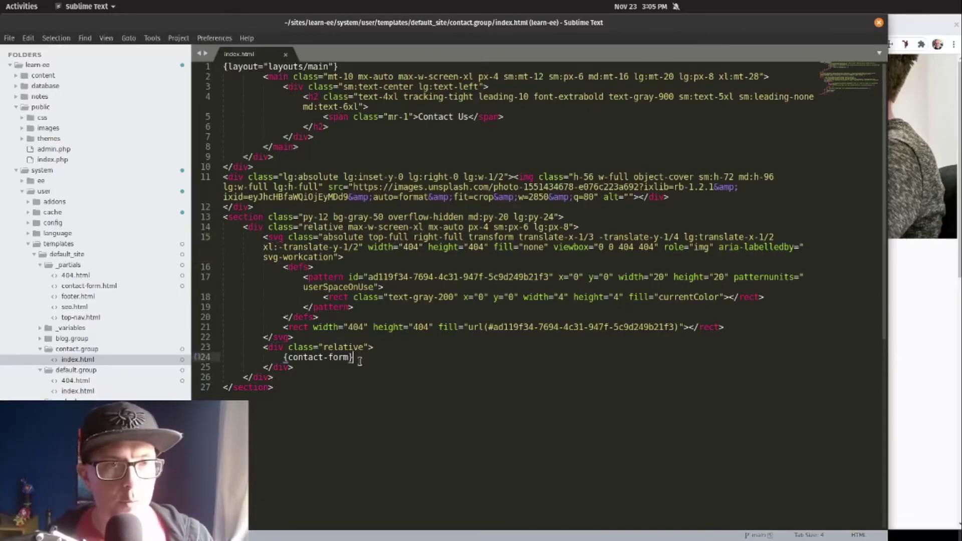
key(ctrl+w)
Step: Open _partials/contact-form.html and inspect the Full name field's name attribute
click(85, 287)
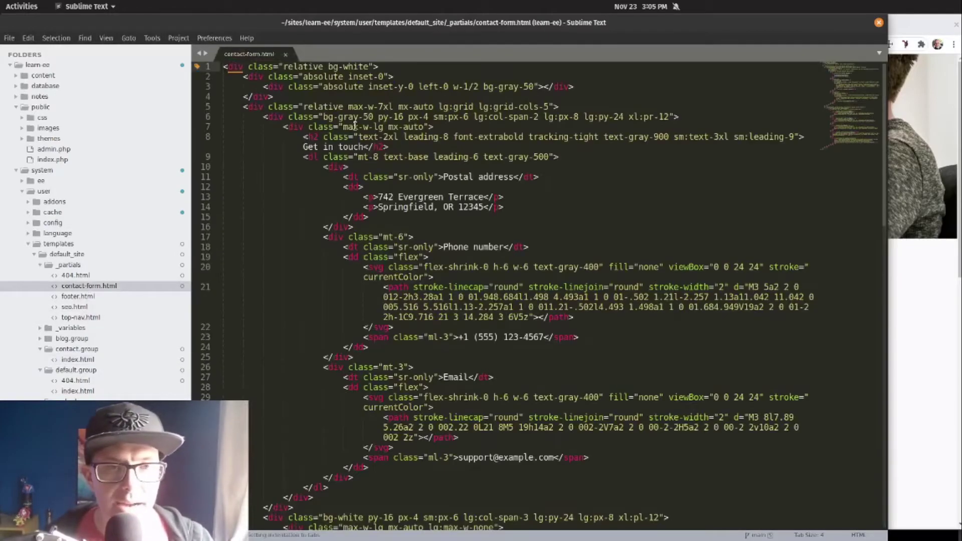
scroll(414, 120, down, 3)
scroll(414, 120, down, 5)
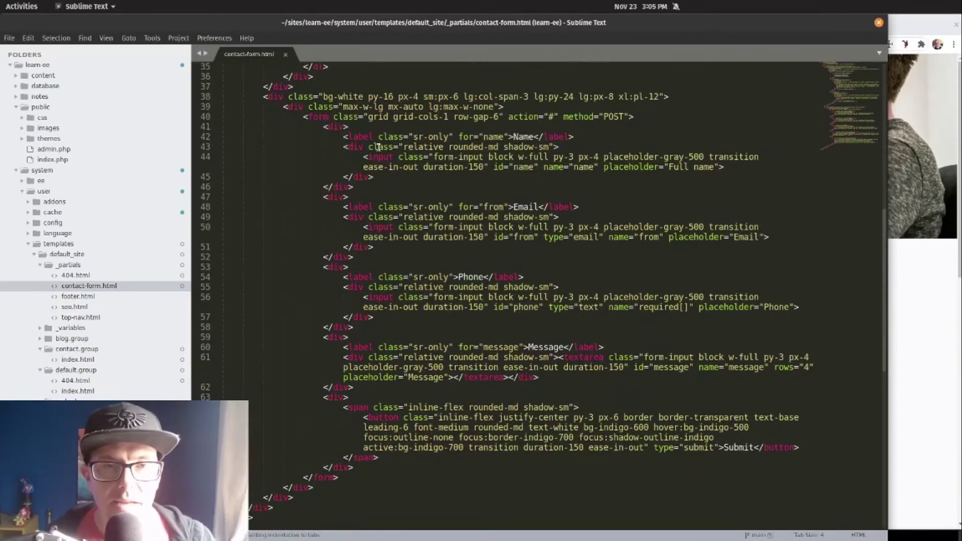
click(357, 124)
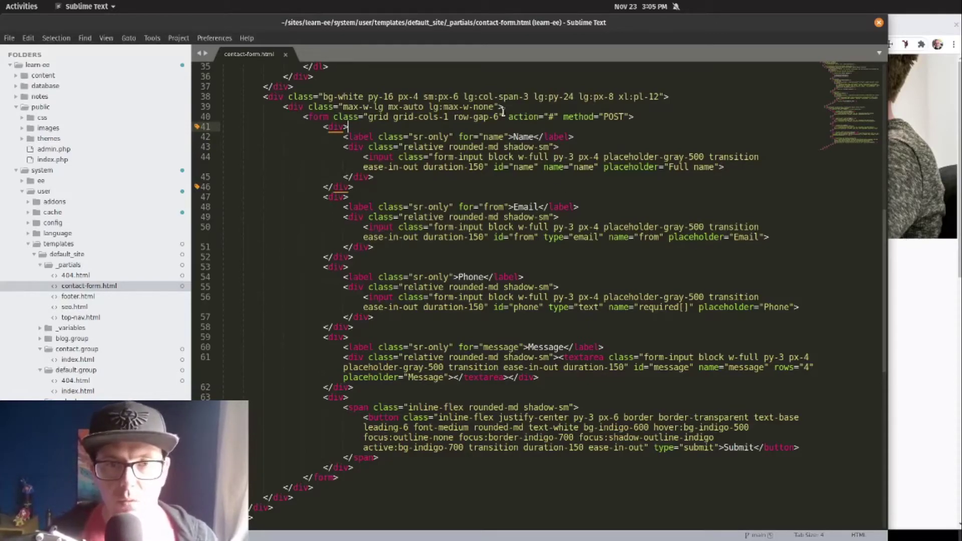
click(420, 155)
mouse_move(444, 160)
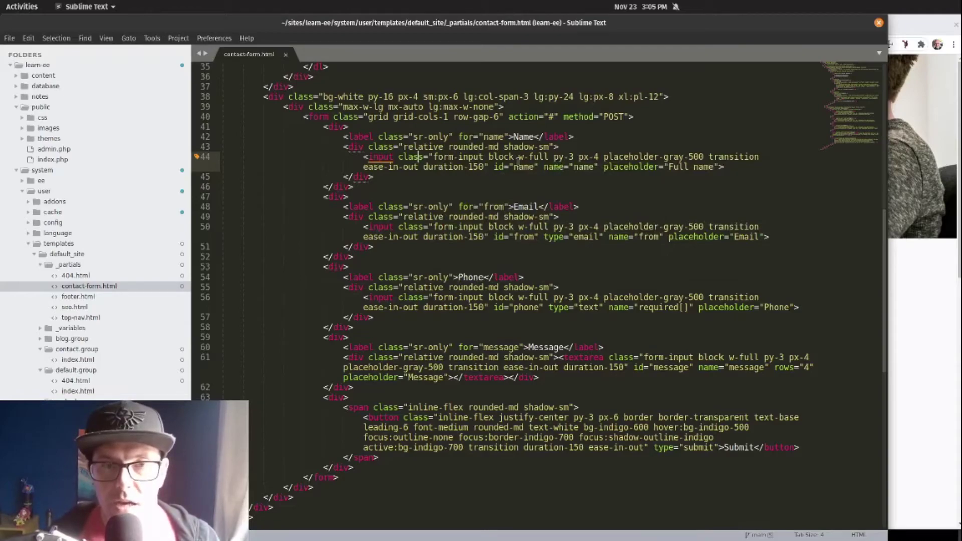
double_click(582, 167)
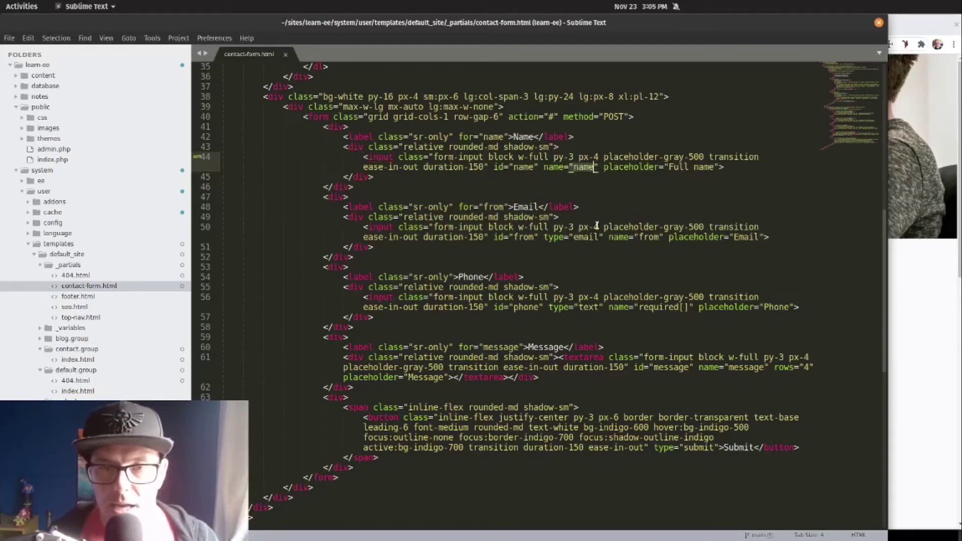
Step: Inspect the email field's name="from", the message textarea, and the phone field's name="required[]"
drag(608, 236, 665, 237)
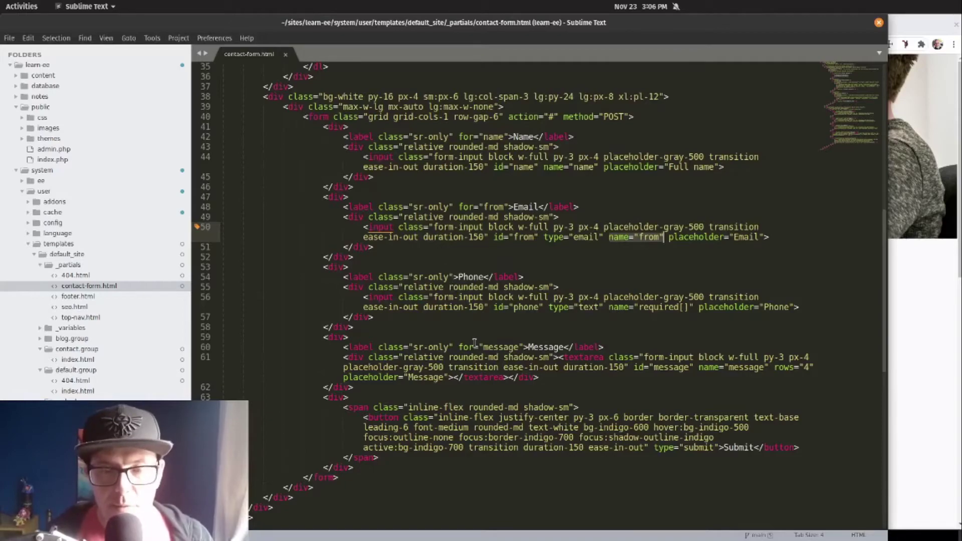
drag(484, 347, 589, 356)
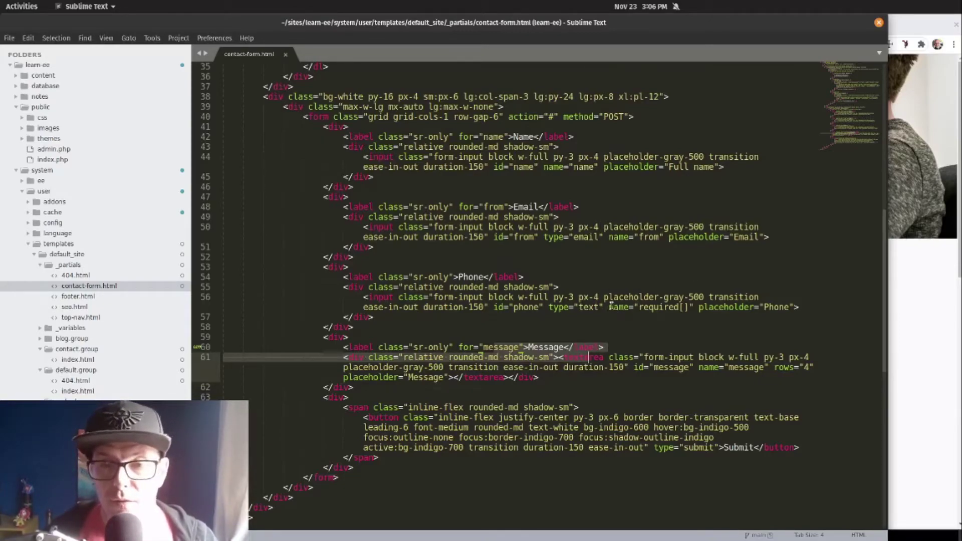
drag(608, 307, 693, 310)
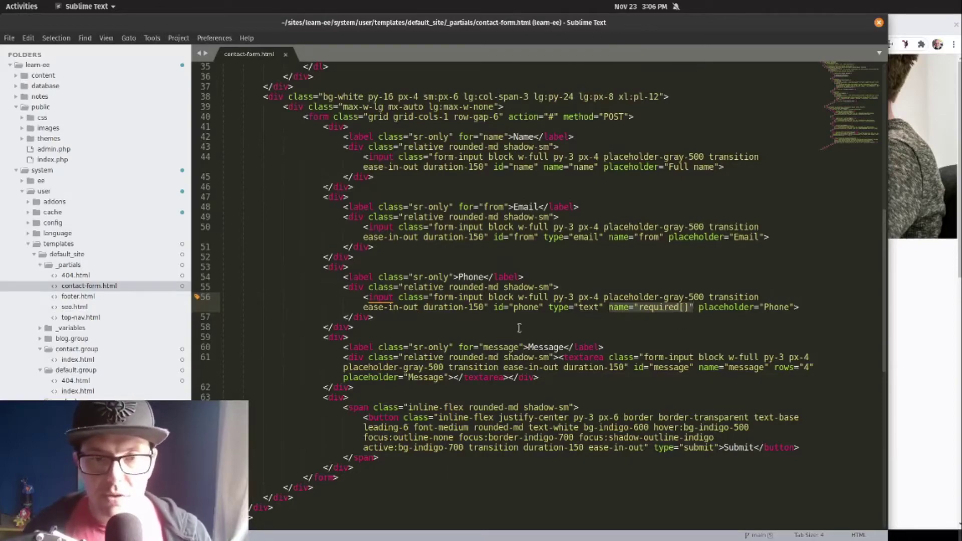
click(497, 298)
scroll(507, 301, up, 4)
scroll(551, 200, down, 4)
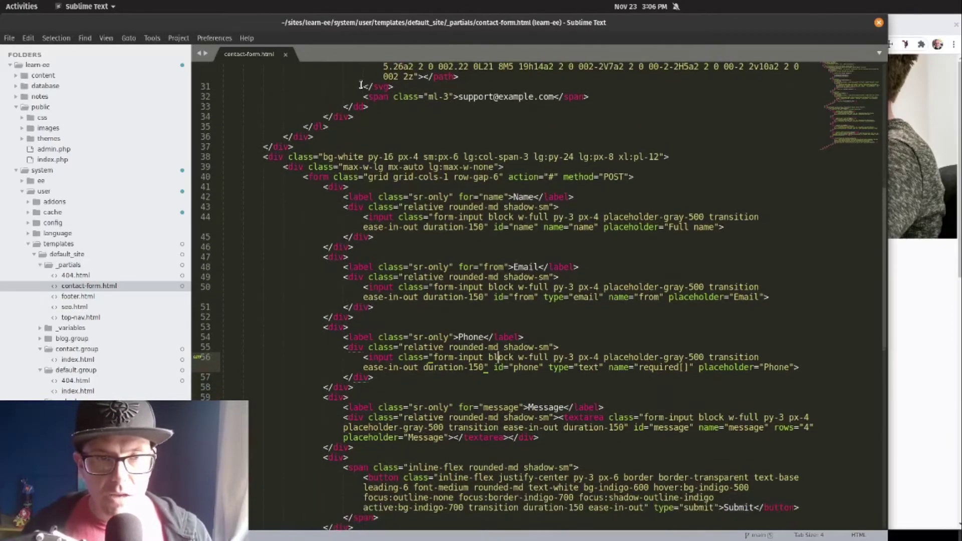
click(534, 107)
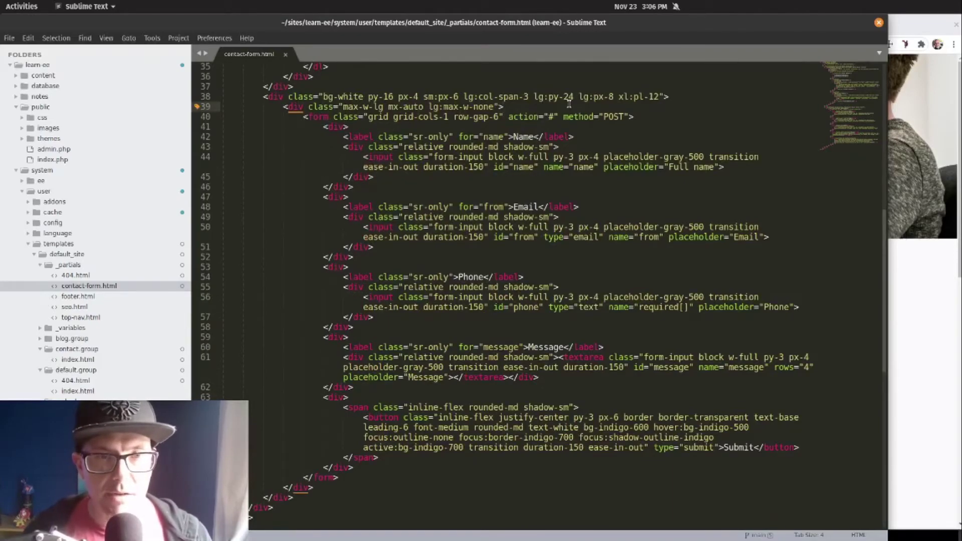
Step: Select the opening contact_form tag line in the Email docs example code
key(alt+Tab)
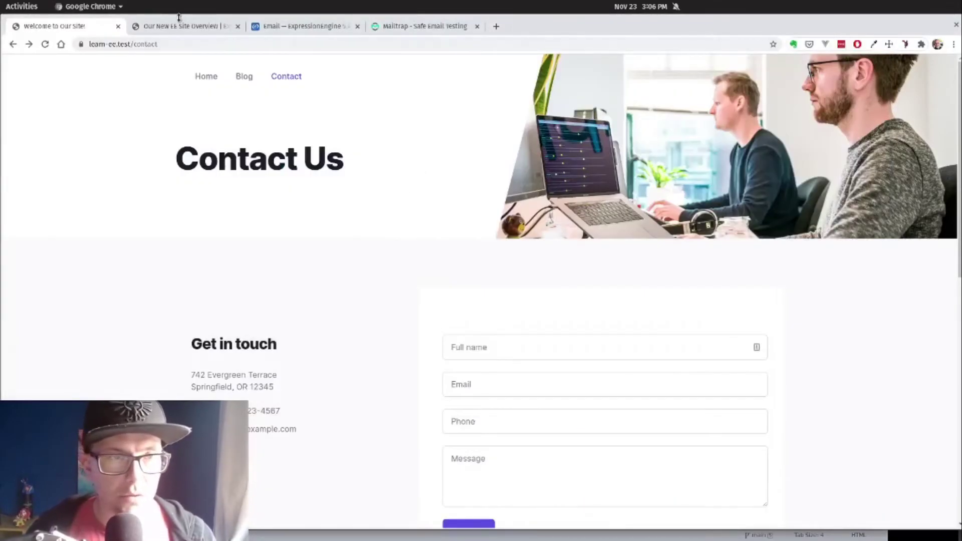
click(309, 26)
scroll(426, 276, up, 3)
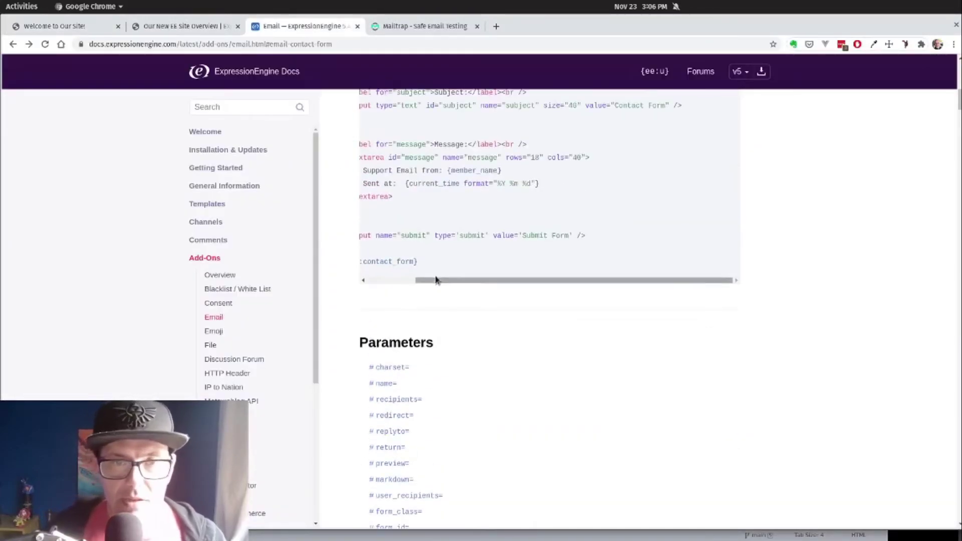
scroll(435, 280, up, 5)
drag(698, 267, 371, 264)
key(ctrl+c)
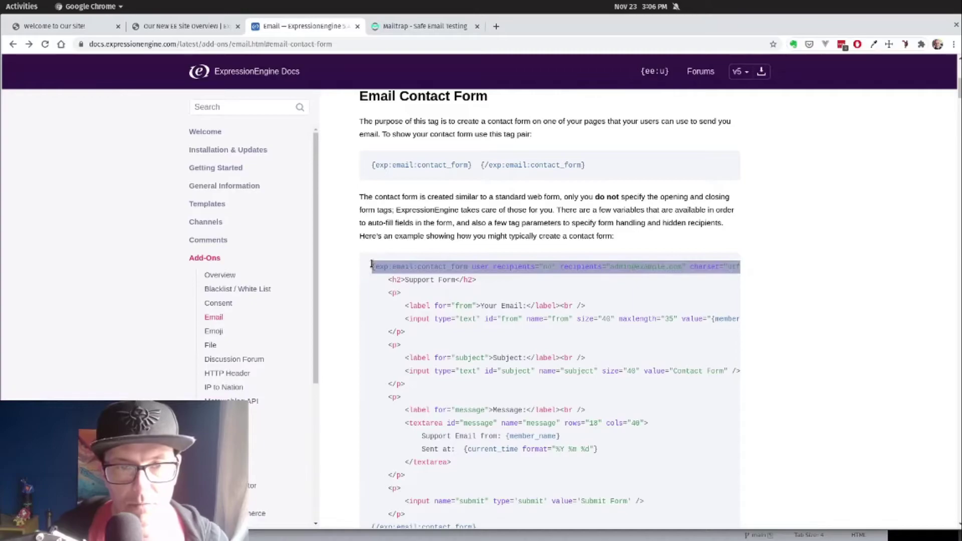
Step: Paste the exp:email:contact_form opening tag after line 39, breaking its parameters onto separate lines
key(alt+Tab)
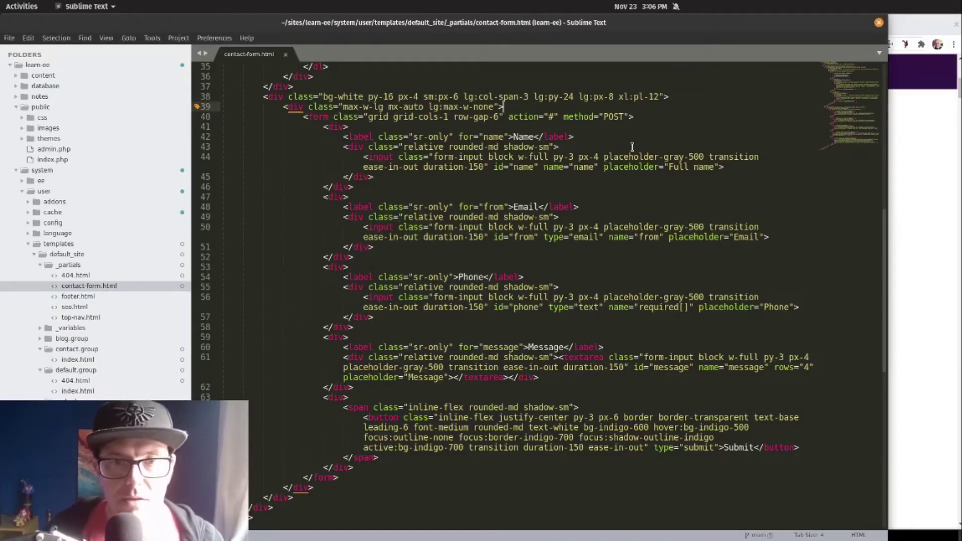
key(Return)
key(ctrl+v)
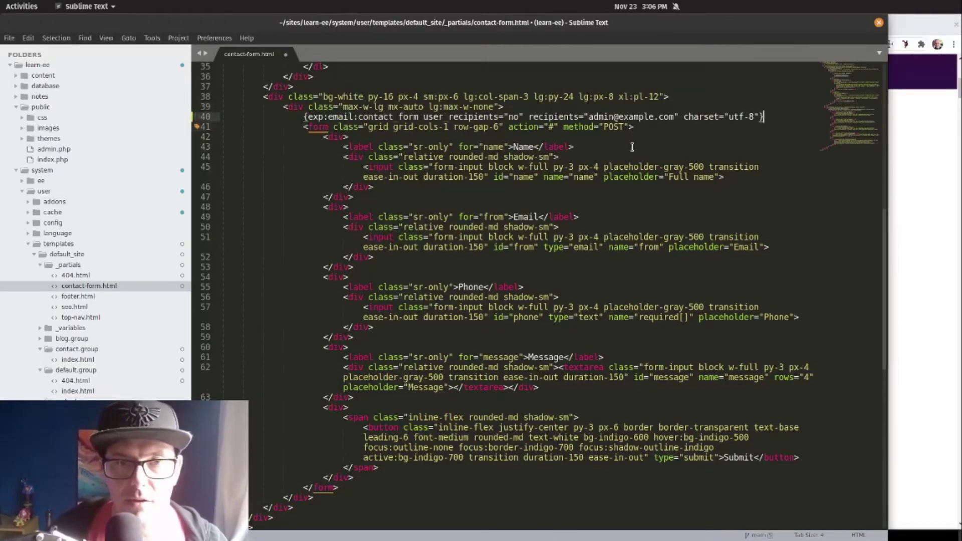
key(Home)
key(ctrl+Right)
key(Return)
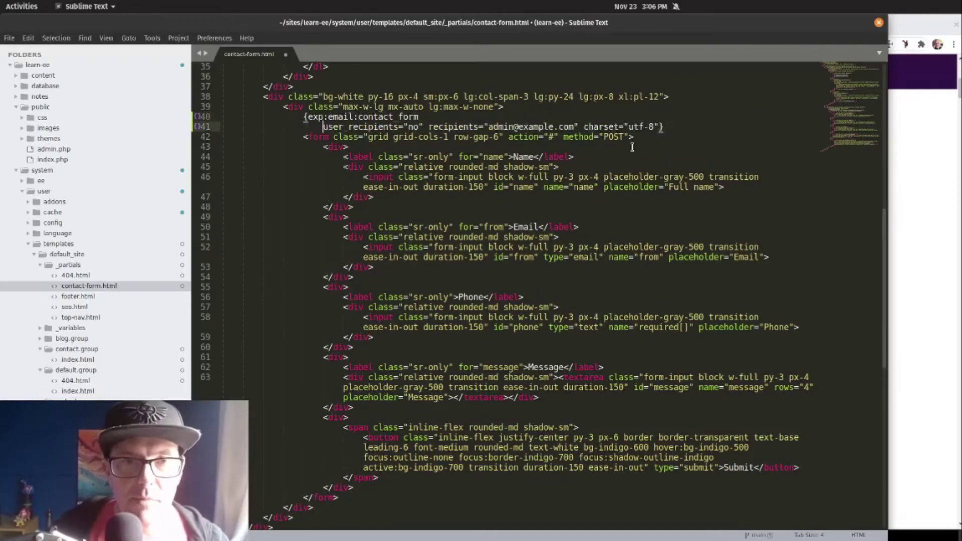
key(Right)
key(Right)
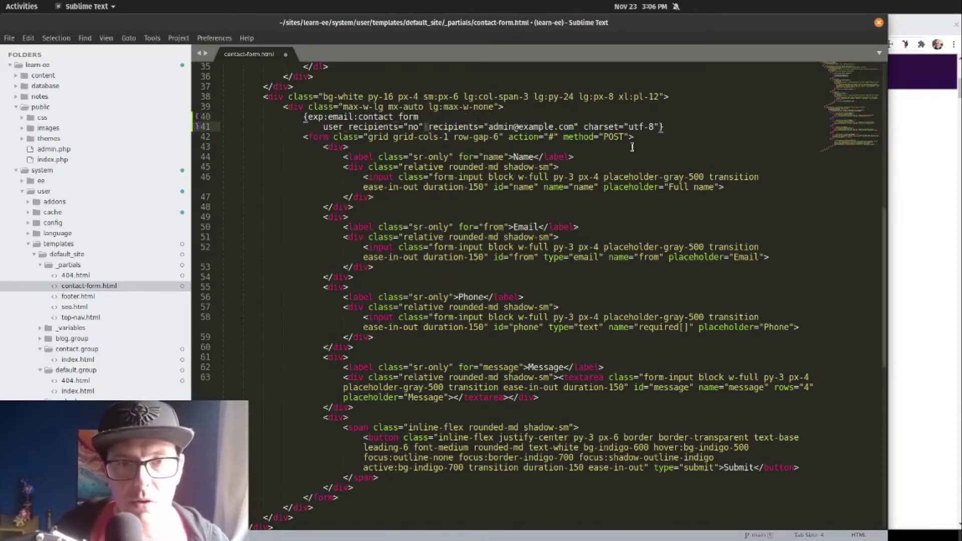
key(Return)
key(ctrl+Right)
key(ctrl+Right)
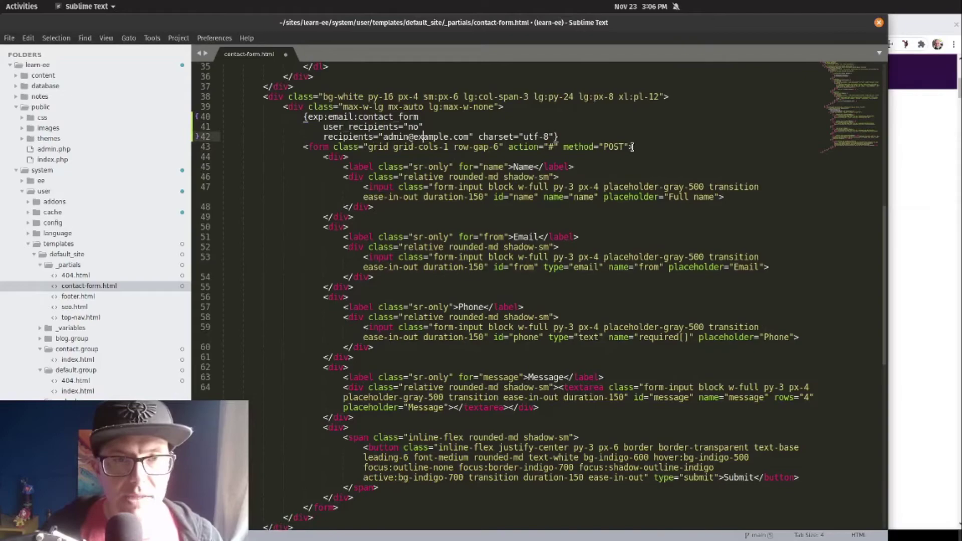
key(ctrl+shift+Right)
key(ctrl+shift+Right)
key(ctrl+shift+Right)
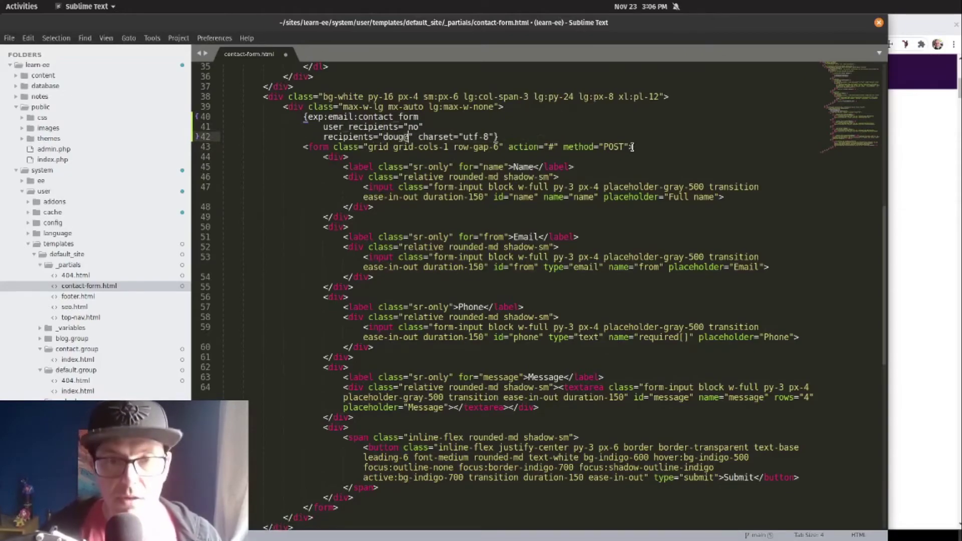
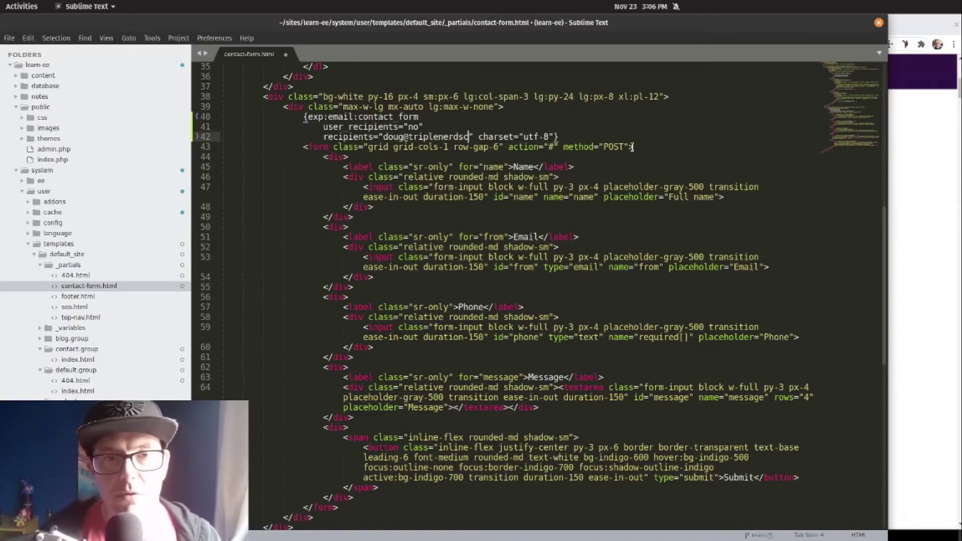
key(Right)
key(Right)
key(Return)
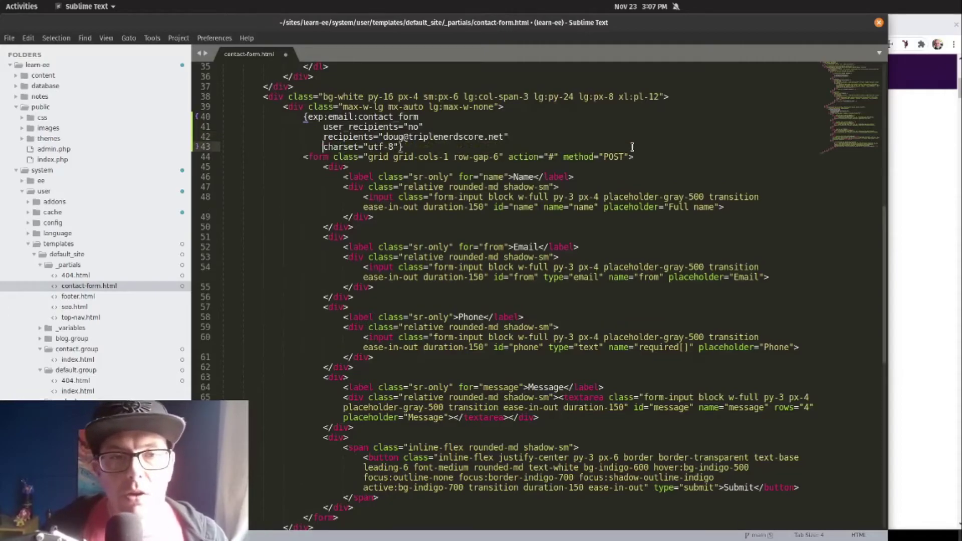
key(Return)
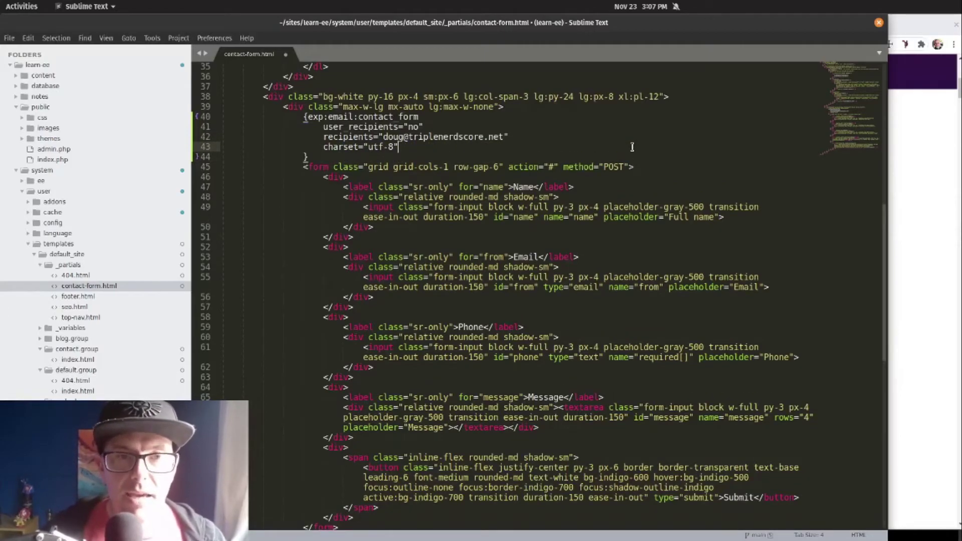
key(alt+Tab)
Step: Add a form_class= parameter, copied from the Email docs, to the contact form tag
scroll(444, 208, up, 3)
scroll(445, 208, down, 5)
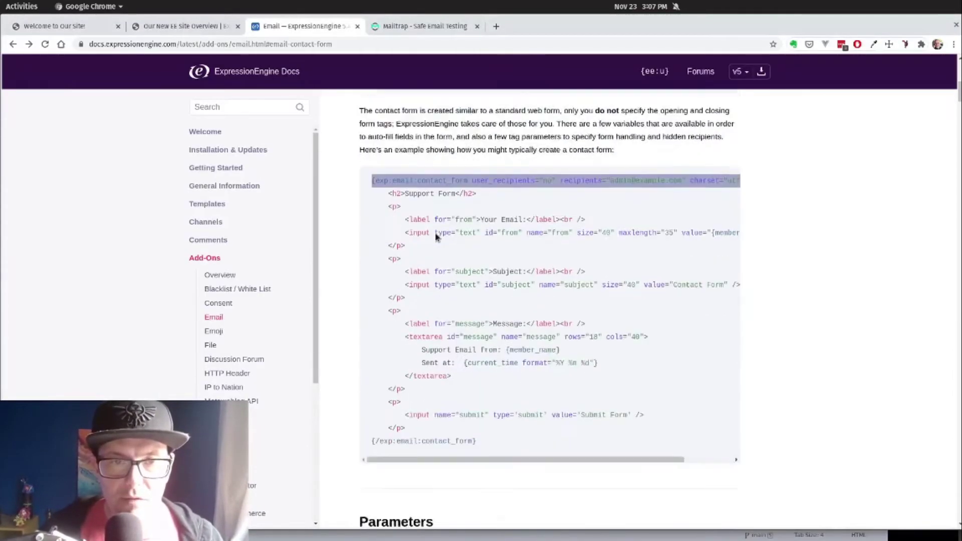
scroll(435, 237, down, 5)
click(404, 458)
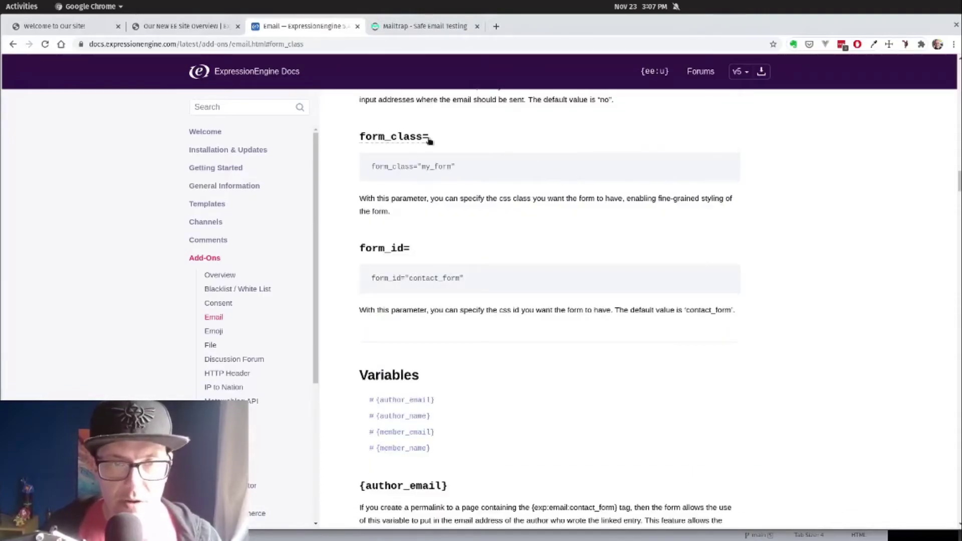
drag(435, 138, 360, 135)
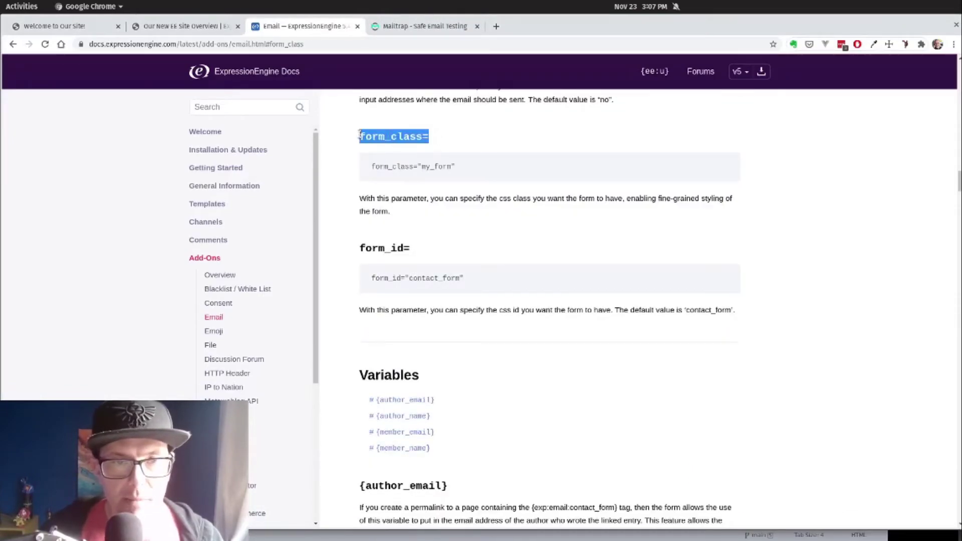
key(ctrl+c)
key(alt+Tab)
key(Return)
key(ctrl+v)
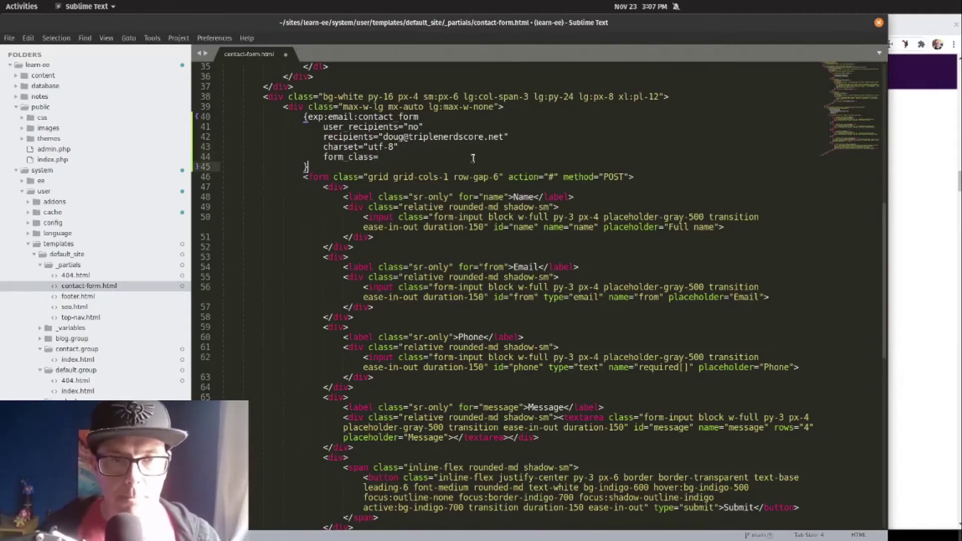
Step: Move the form's "grid grid-cols-1 row-gap-6" classes into form_class and delete the old <form> line
key(Down)
key(Right)
key(Right)
key(Right)
key(Right)
key(Right)
key(Right)
key(Right)
key(Right)
key(Right)
key(Right)
key(Right)
key(shift+Right)
key(shift+Right)
key(shift+Right)
key(shift+Right)
key(shift+Right)
key(shift+Right)
key(shift+Right)
key(shift+Right)
key(shift+Right)
key(shift+Right)
key(shift+Right)
key(shift+Right)
key(shift+Right)
key(shift+Right)
key(shift+Right)
key(shift+Right)
key(shift+Right)
key(shift+Right)
key(shift+Right)
key(shift+Right)
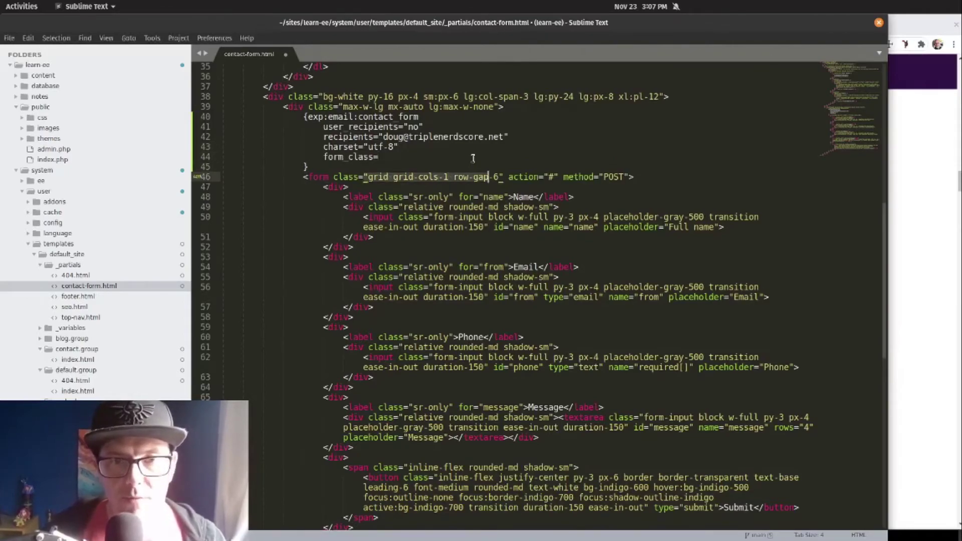
key(shift+Right)
key(shift+Right)
key(shift+Right)
key(ctrl+x)
key(Up)
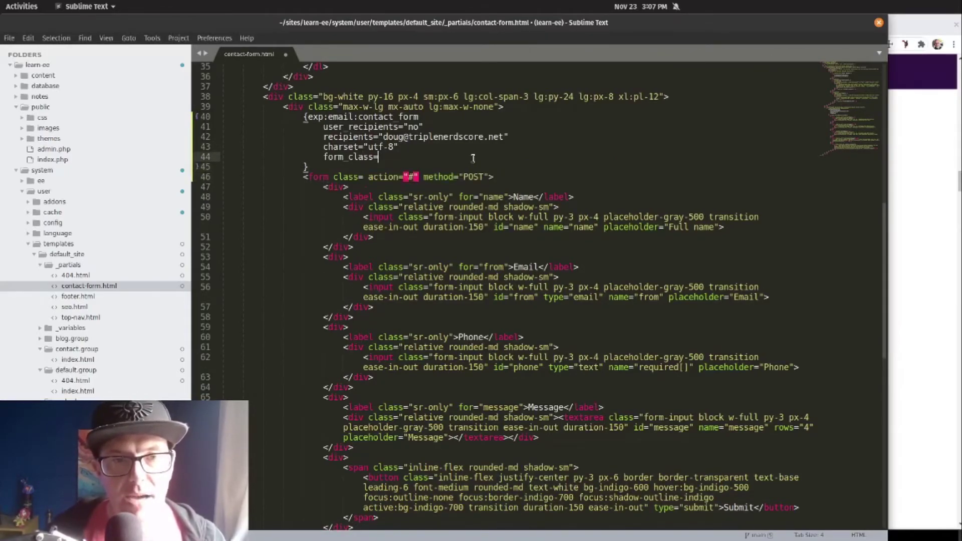
key(ctrl+v)
key(Down)
key(Down)
key(ctrl+shift+k)
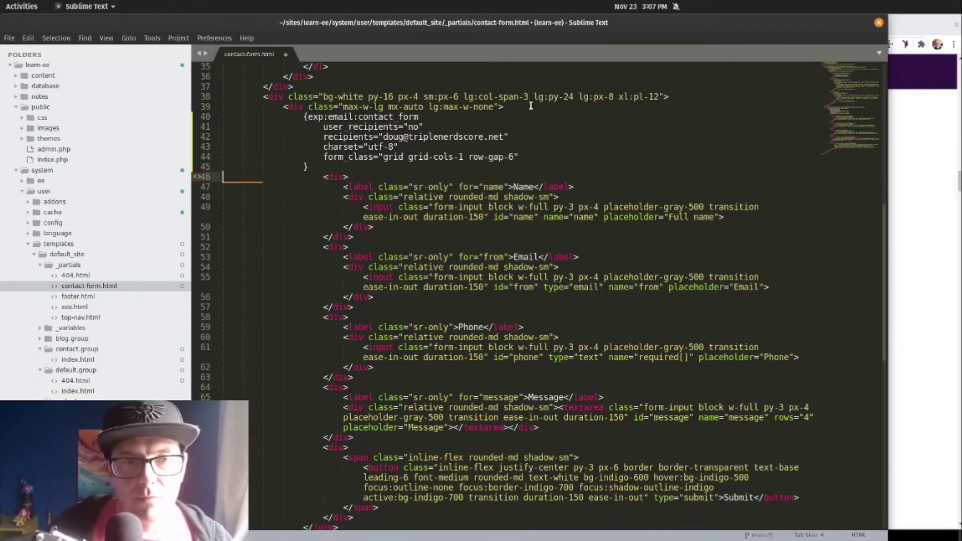
Step: Replace </form> with {/exp:email:contact_form} and save contact-form.html
click(420, 116)
key(Home)
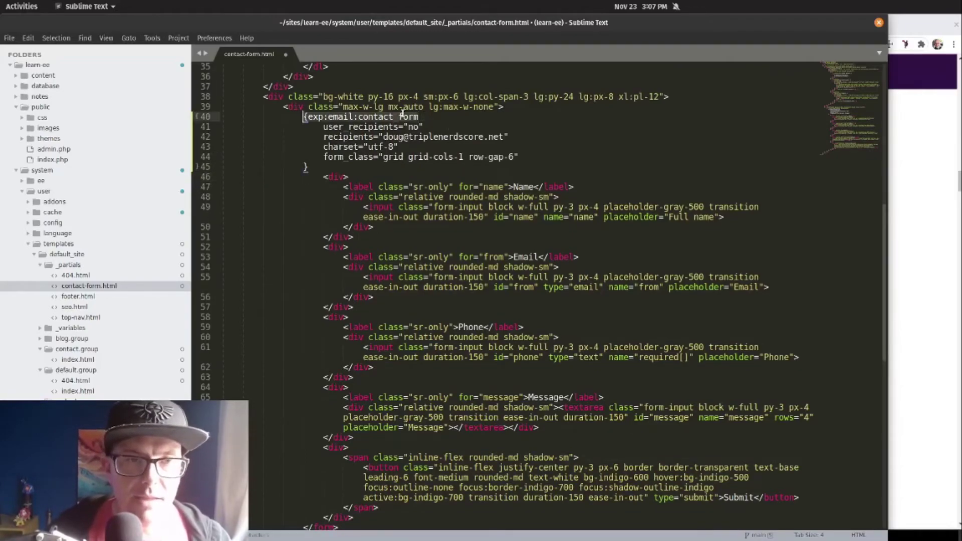
scroll(401, 114, down, 8)
click(360, 288)
key(Home)
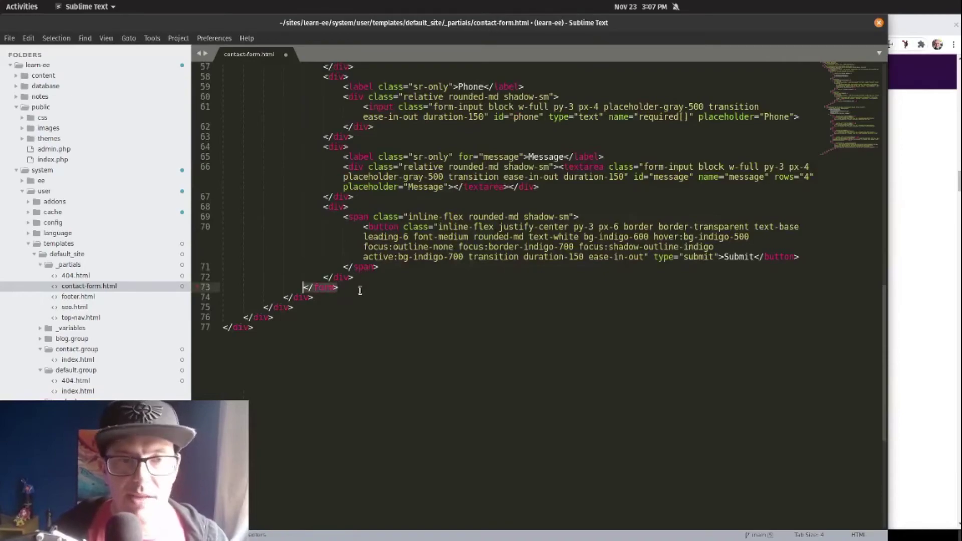
key(shift+End)
key(ctrl+v)
text(})
key(Right)
text(/)
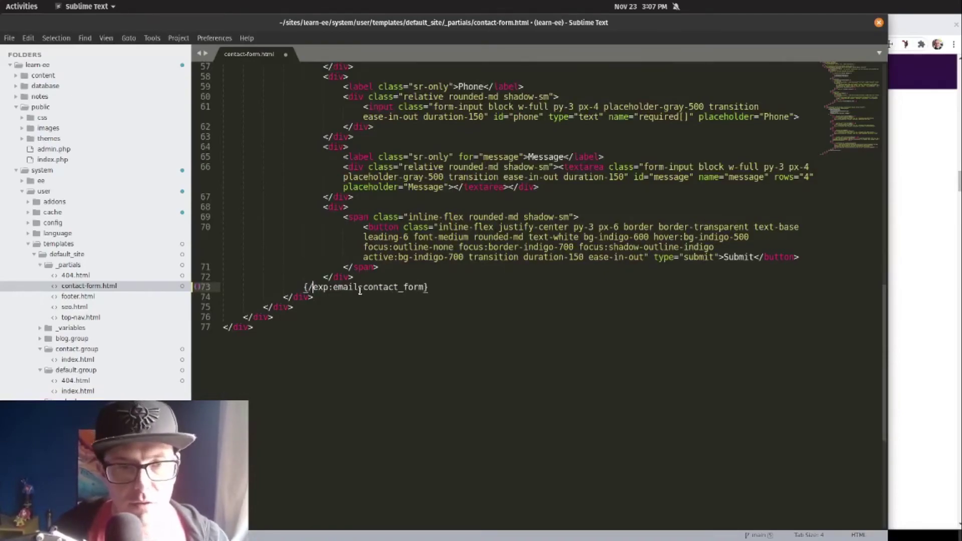
key(ctrl+s)
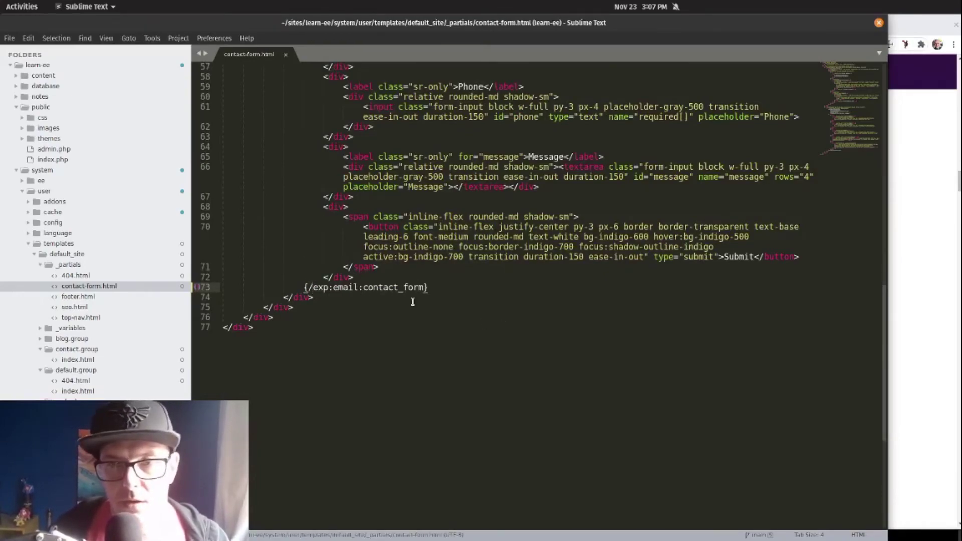
scroll(458, 283, up, 7)
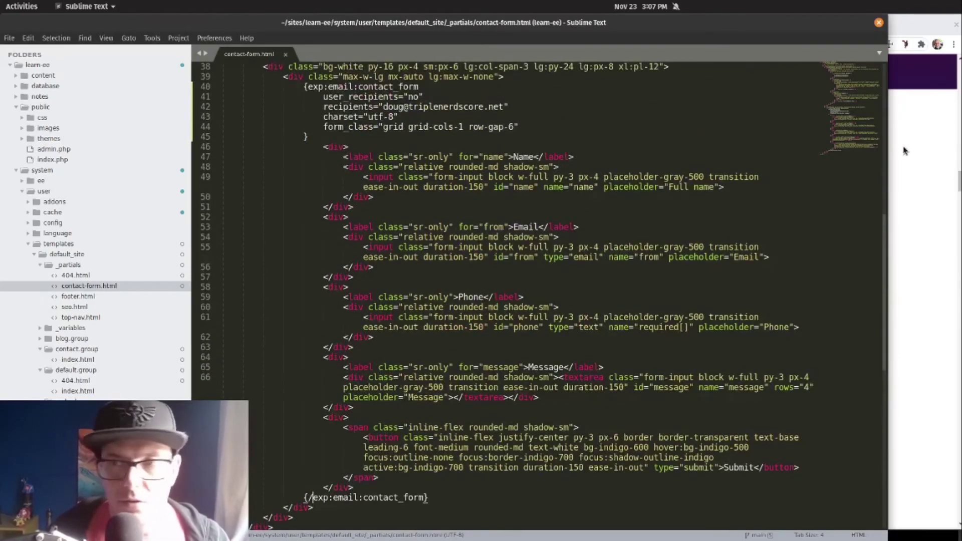
click(906, 150)
Step: Reload the Contact Us page and inspect the generated contact_form element and its hidden fields
click(94, 26)
key(ctrl+r)
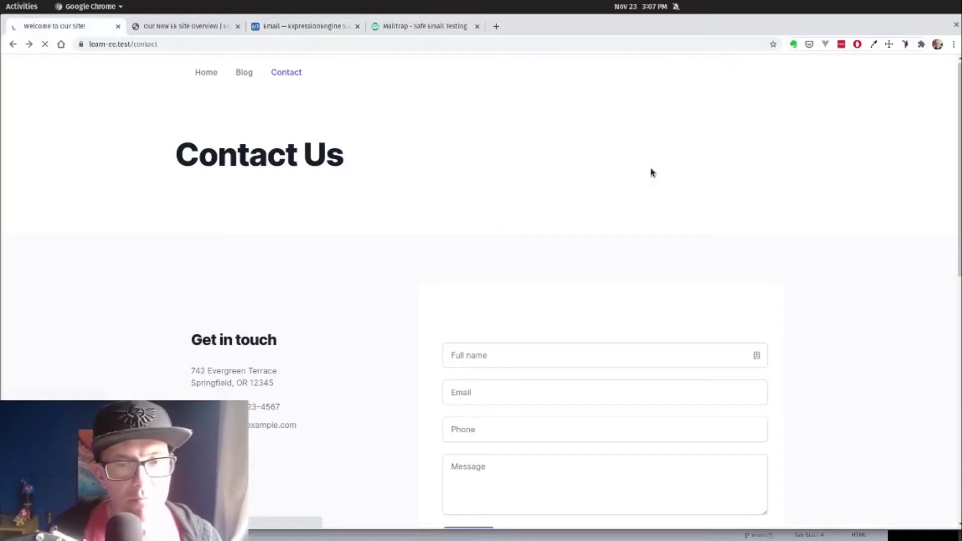
scroll(650, 172, down, 4)
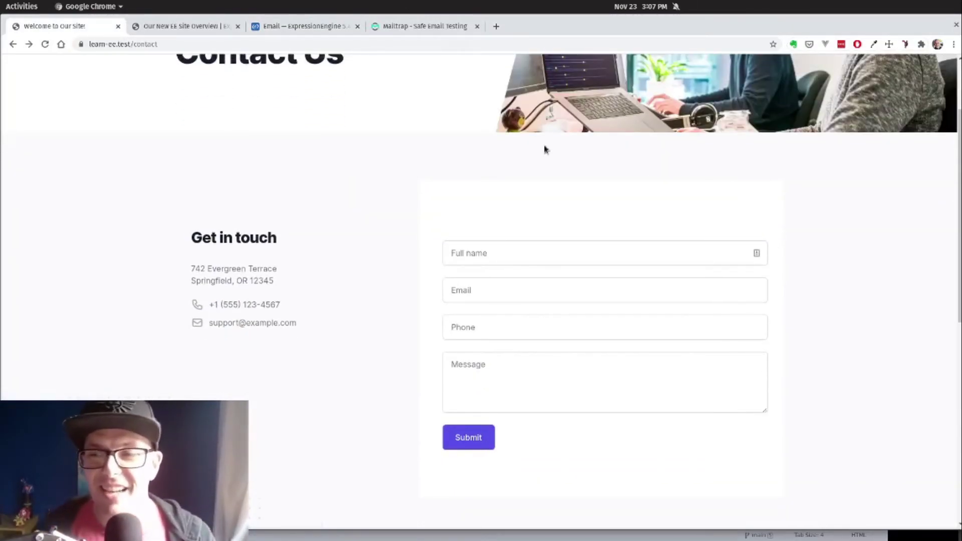
right_click(450, 254)
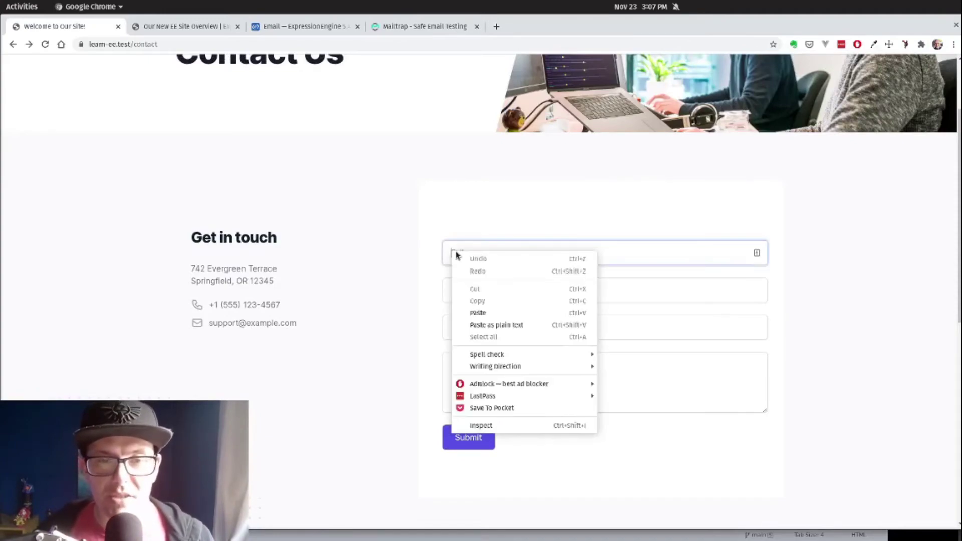
click(486, 426)
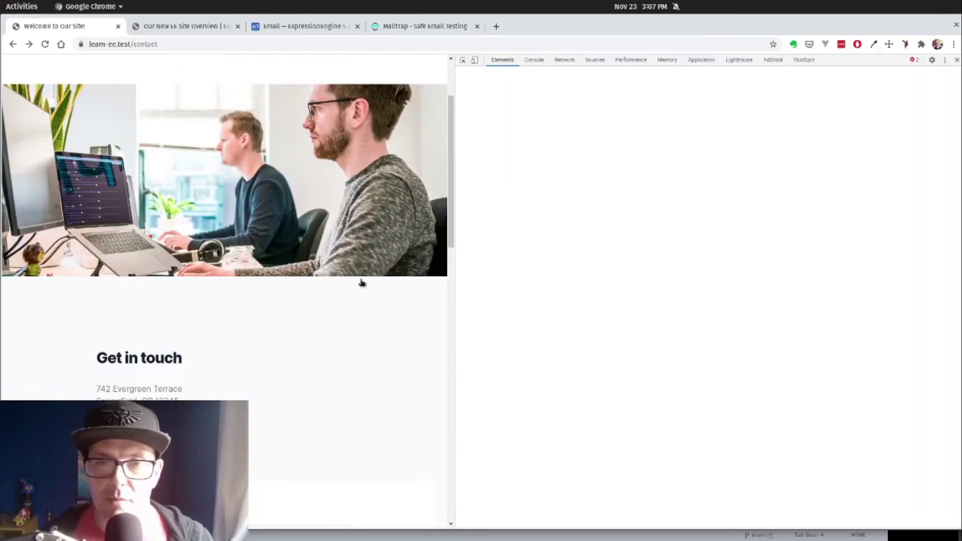
scroll(264, 322, down, 5)
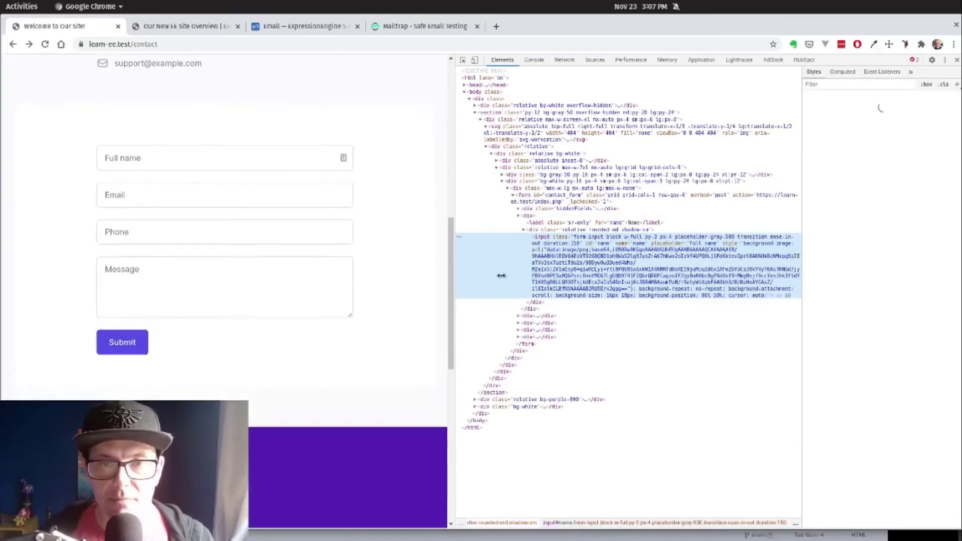
click(551, 199)
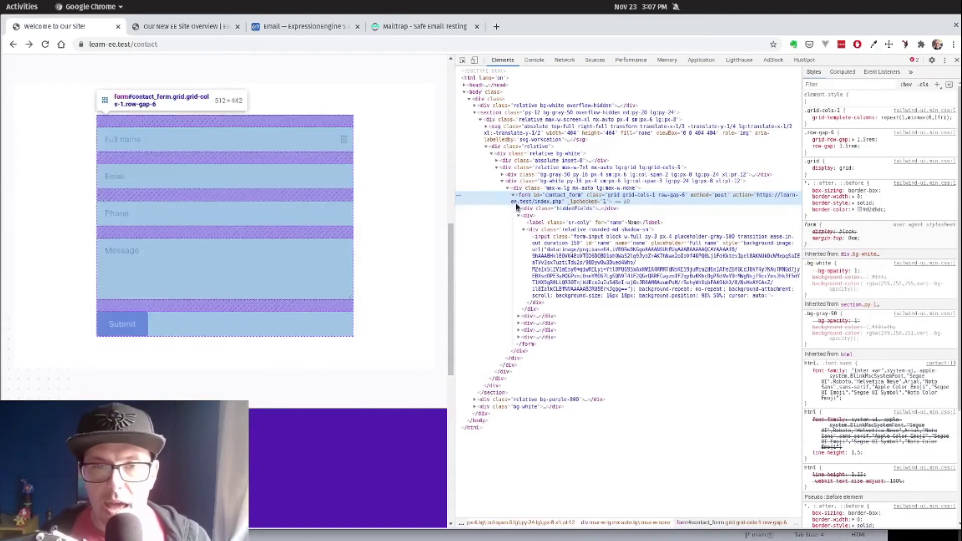
click(519, 210)
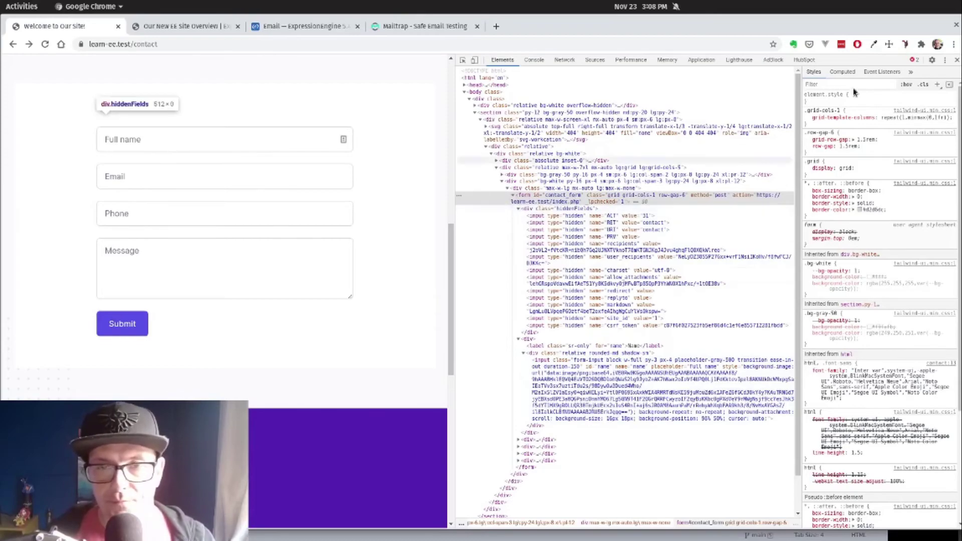
Step: Close DevTools and autofill the name, email and phone fields from a saved contact
click(956, 60)
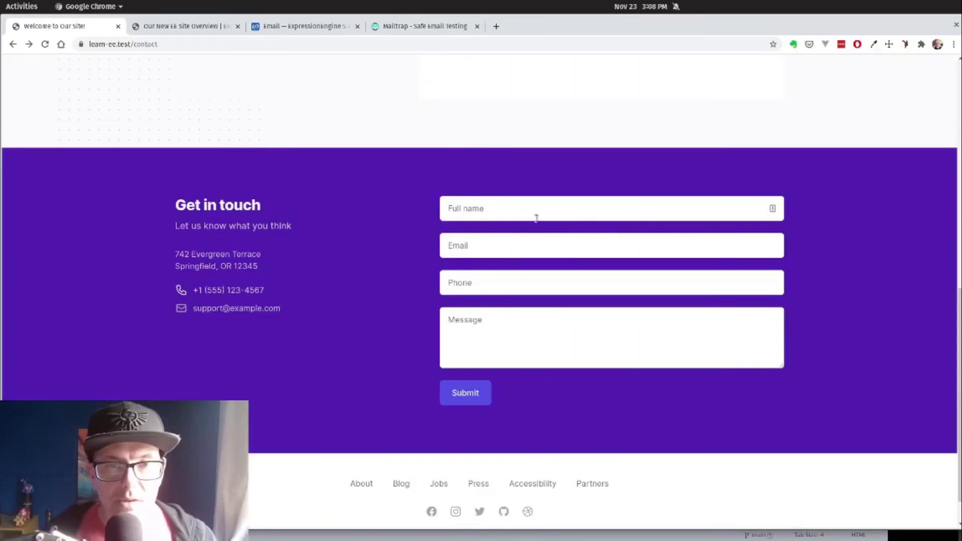
scroll(534, 216, up, 6)
click(486, 176)
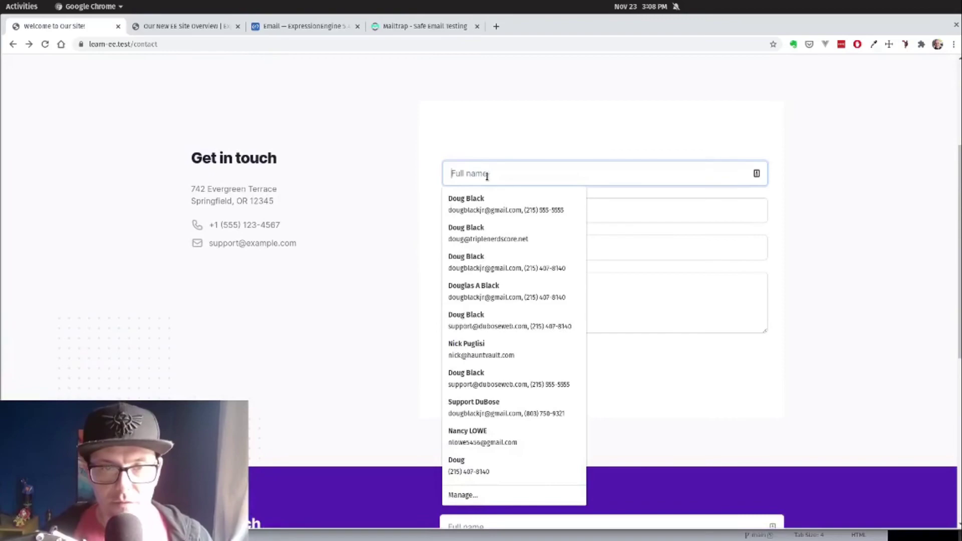
key(Down)
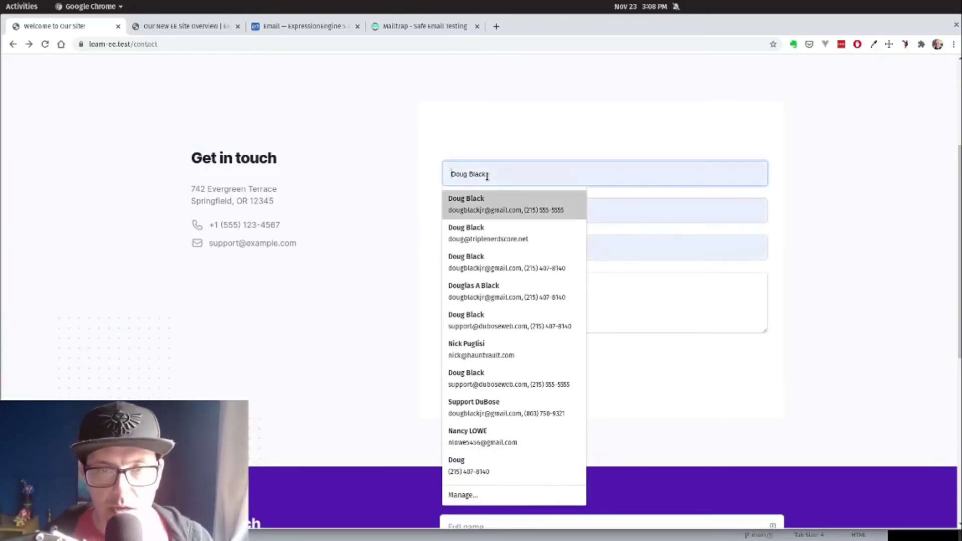
key(Return)
Step: Enter "Testing the form!" as the message and submit the form
click(527, 287)
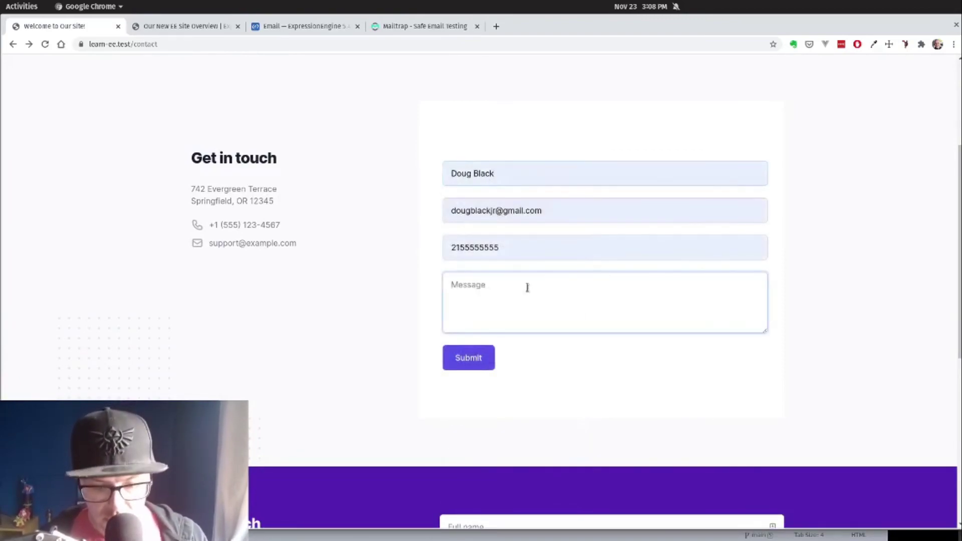
text(Testing the form!)
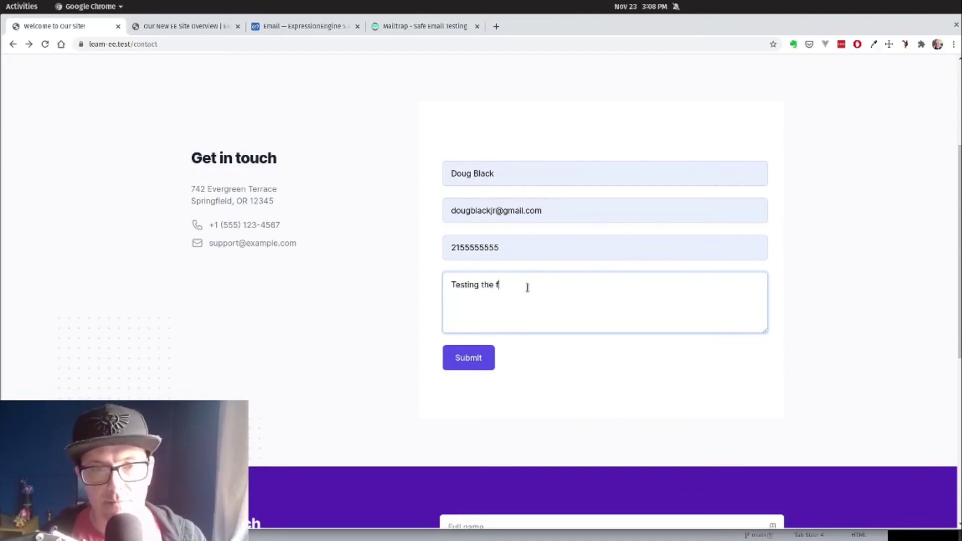
click(470, 356)
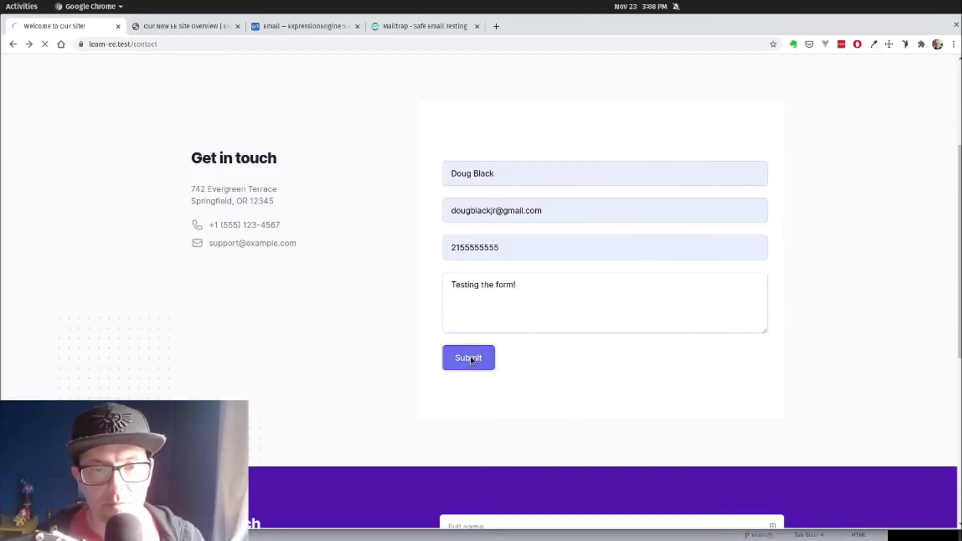